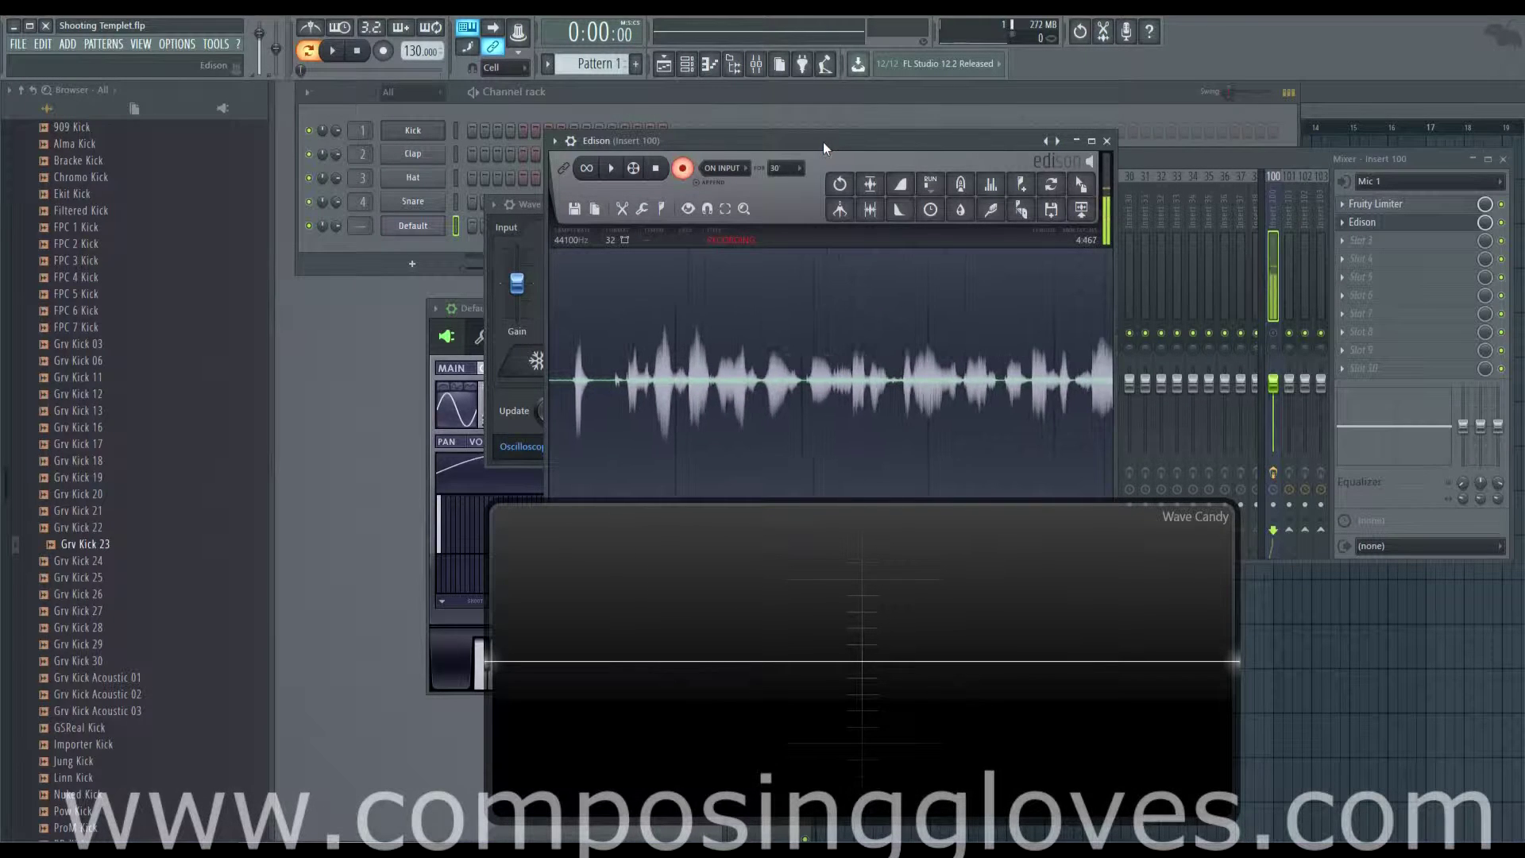
Rearrange the Edison and Wave Candy windows and open the Master track's Wave Candy settings.
{"action": "left_click_drag", "start_coordinate": [823, 142], "coordinate": [855, 125]}
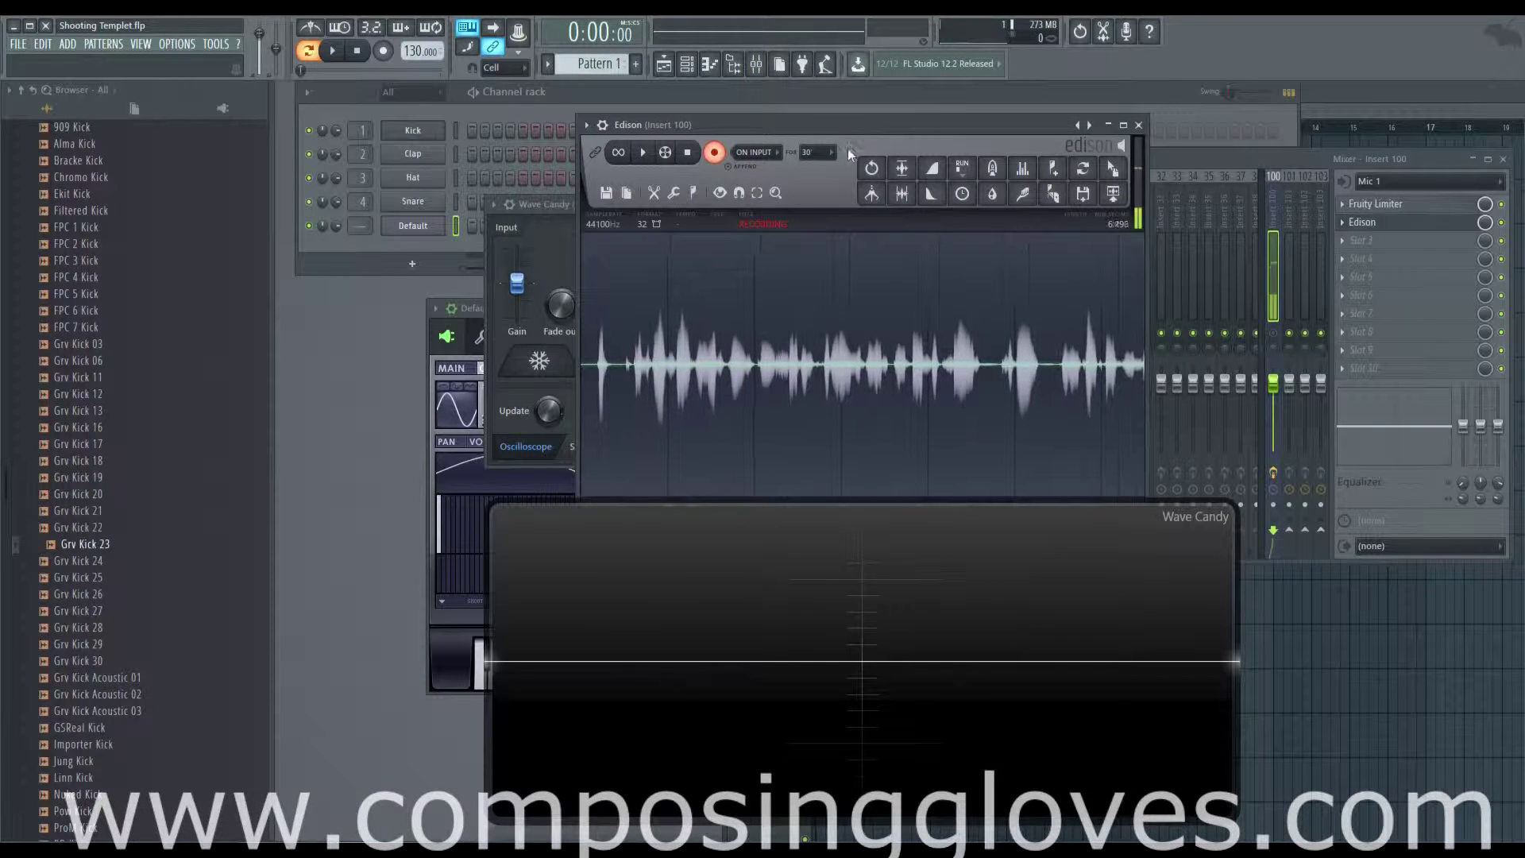
{"action": "left_click_drag", "start_coordinate": [943, 580], "coordinate": [927, 487]}
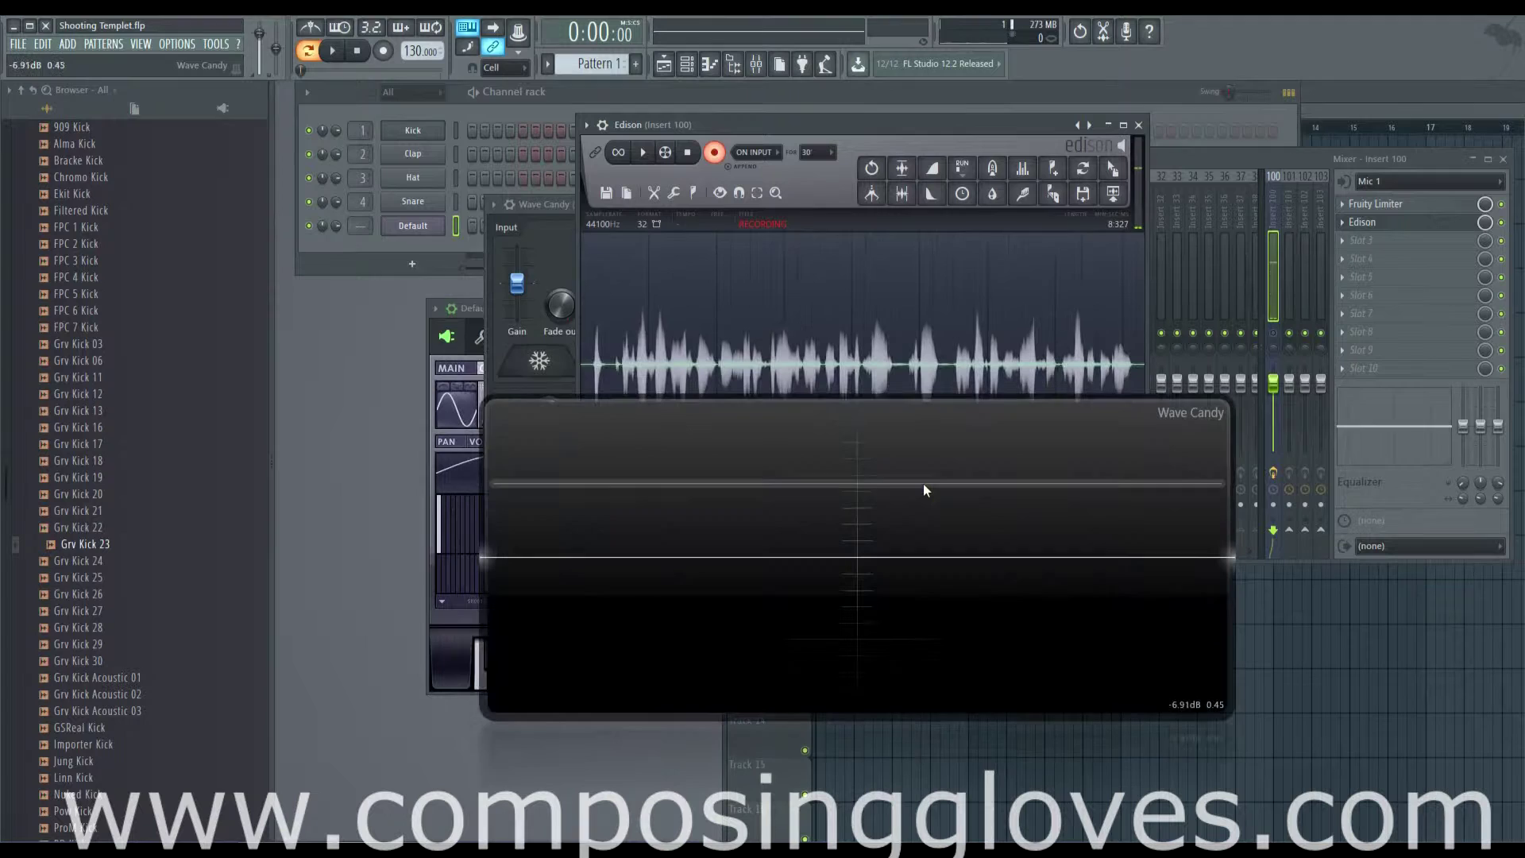
{"action": "left_click", "coordinate": [1009, 445]}
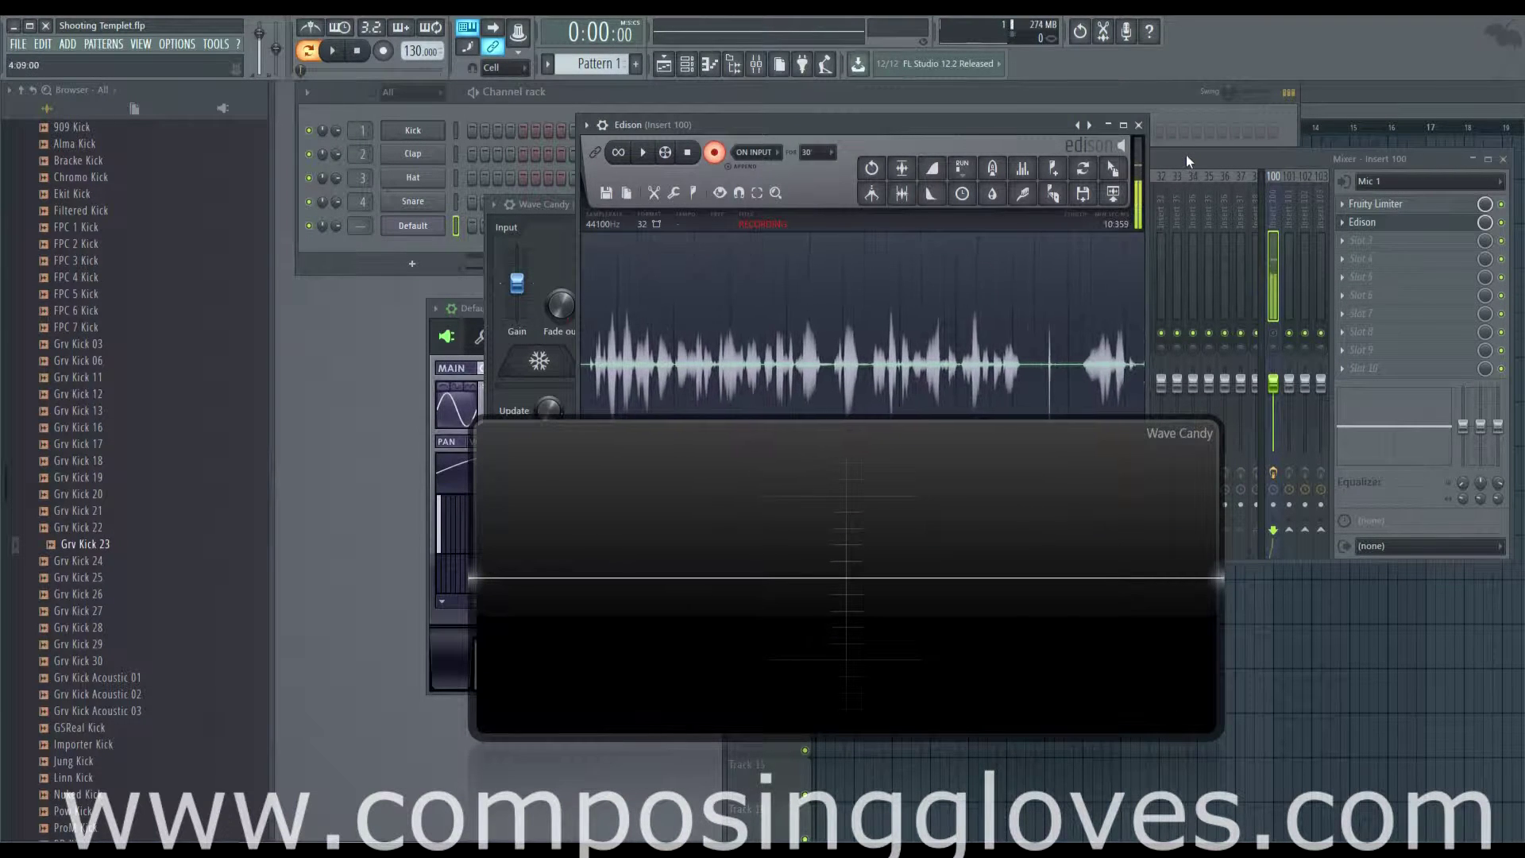
{"action": "left_click", "coordinate": [1185, 155]}
{"action": "left_click", "coordinate": [548, 219]}
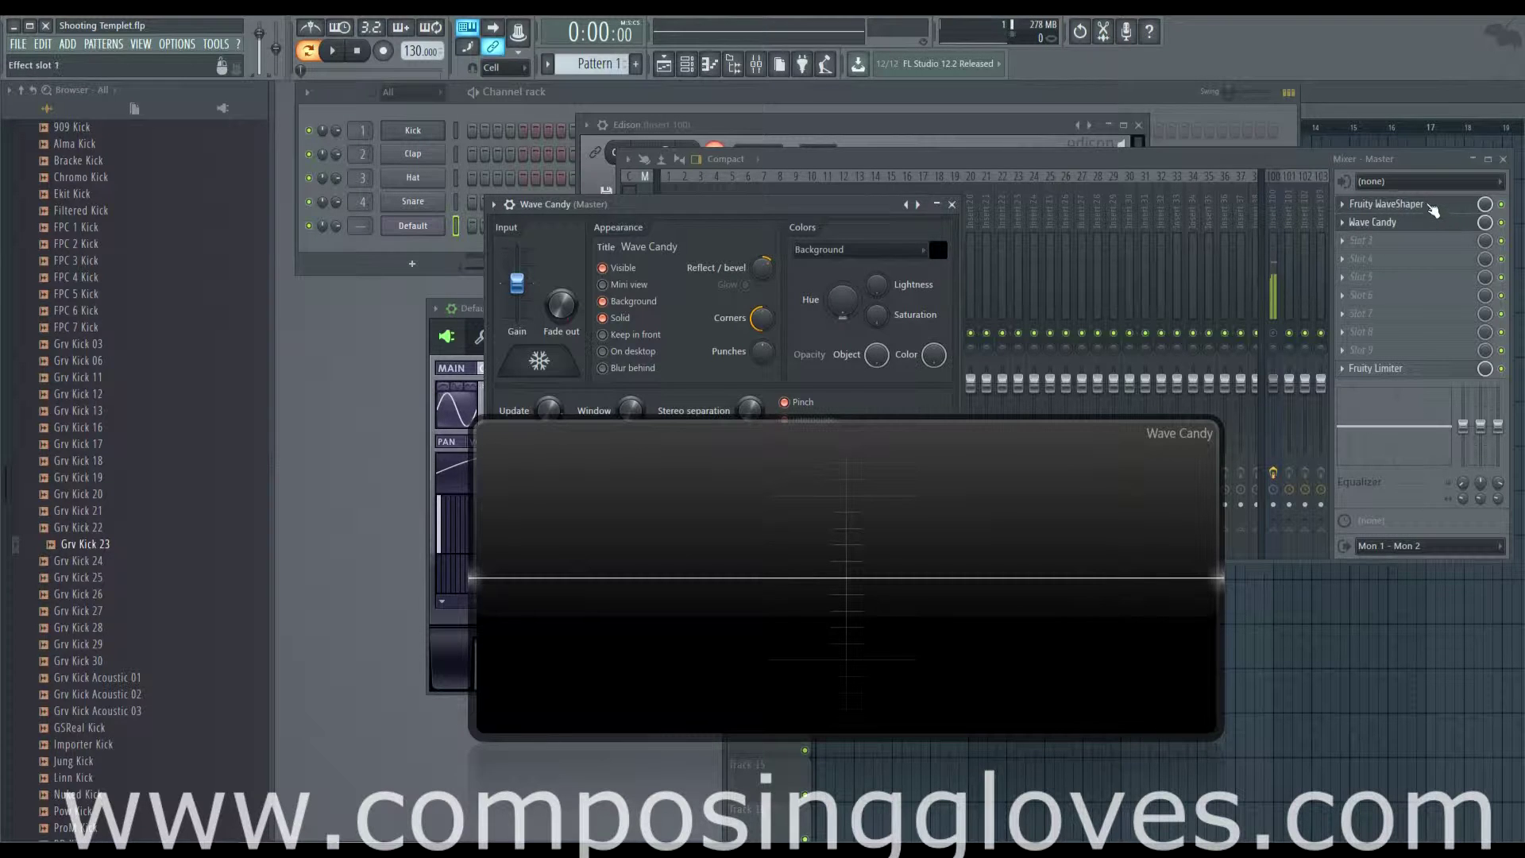
Open the Master's Fruity WaveShaper and position its window at the right over the mixer.
{"action": "left_click", "coordinate": [1386, 204]}
{"action": "left_click_drag", "start_coordinate": [1152, 159], "coordinate": [1319, 189]}
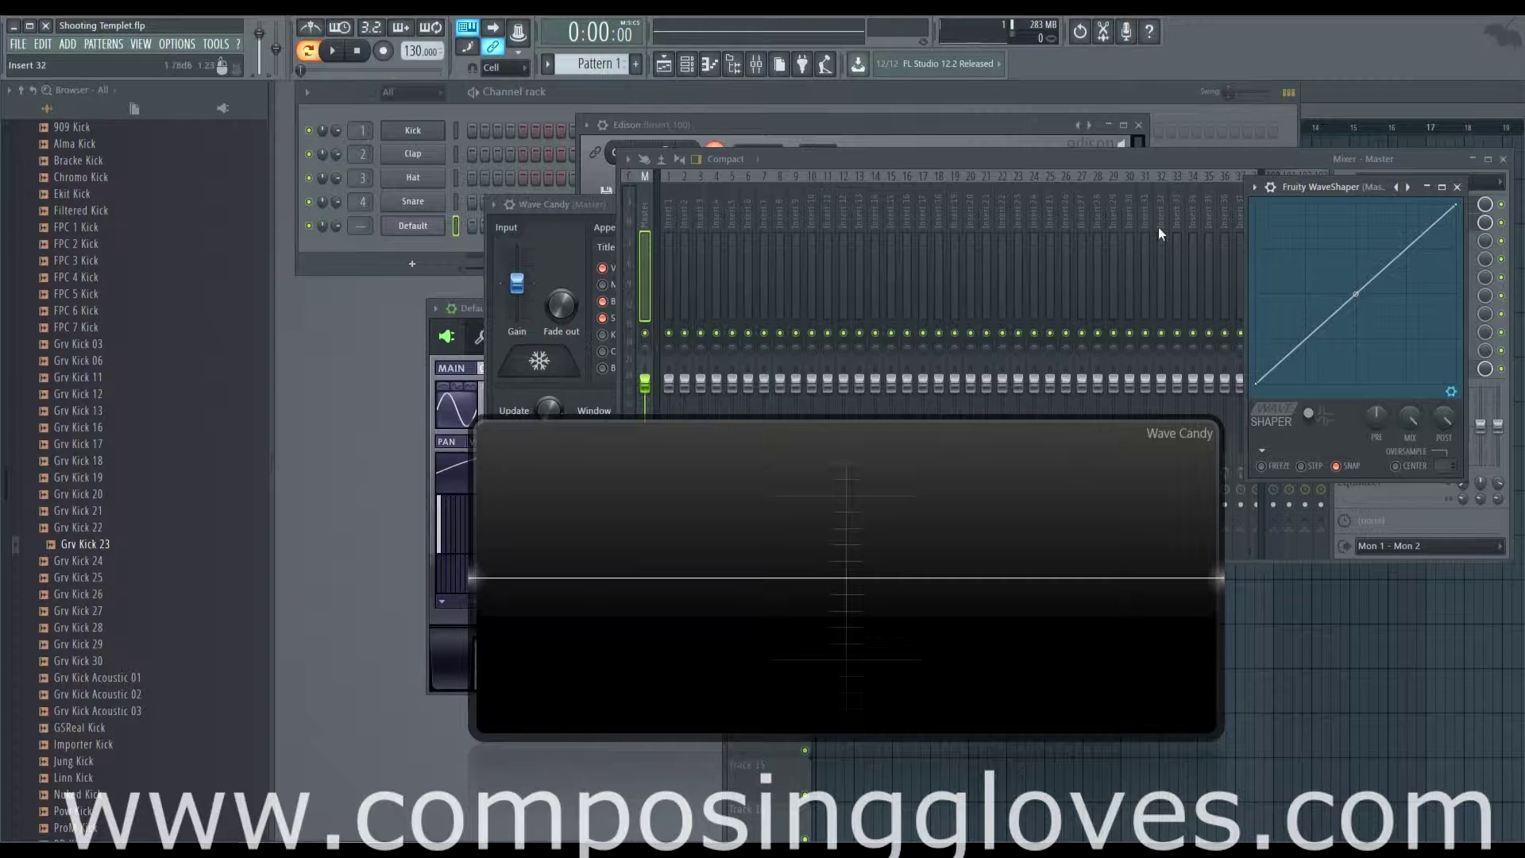
{"action": "left_click_drag", "start_coordinate": [1336, 188], "coordinate": [1295, 180]}
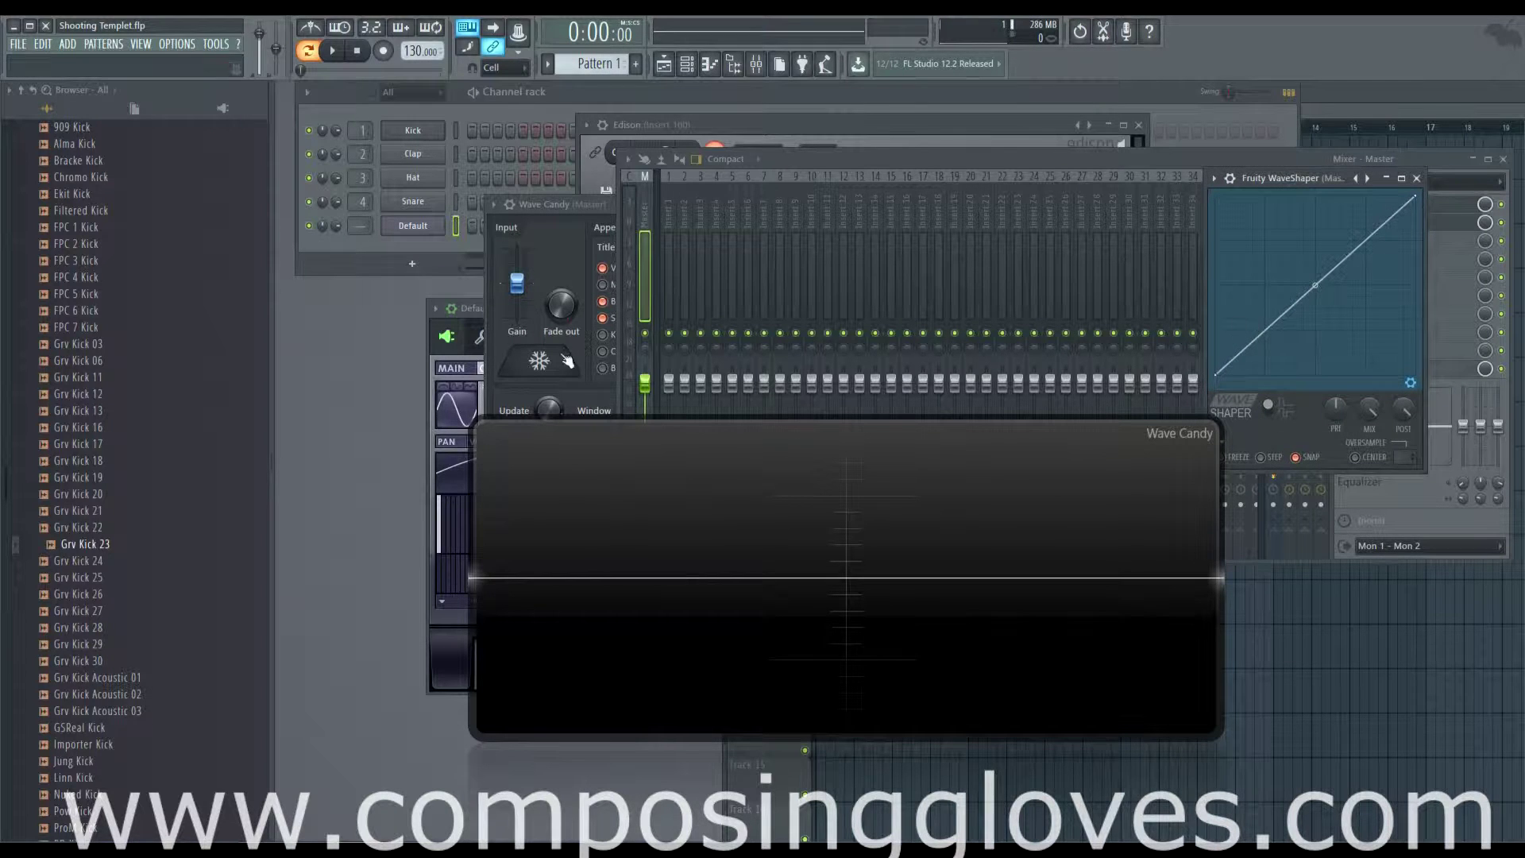
Open the Default Sytrus instrument from the channel rack and play a test note.
{"action": "key", "text": "F6"}
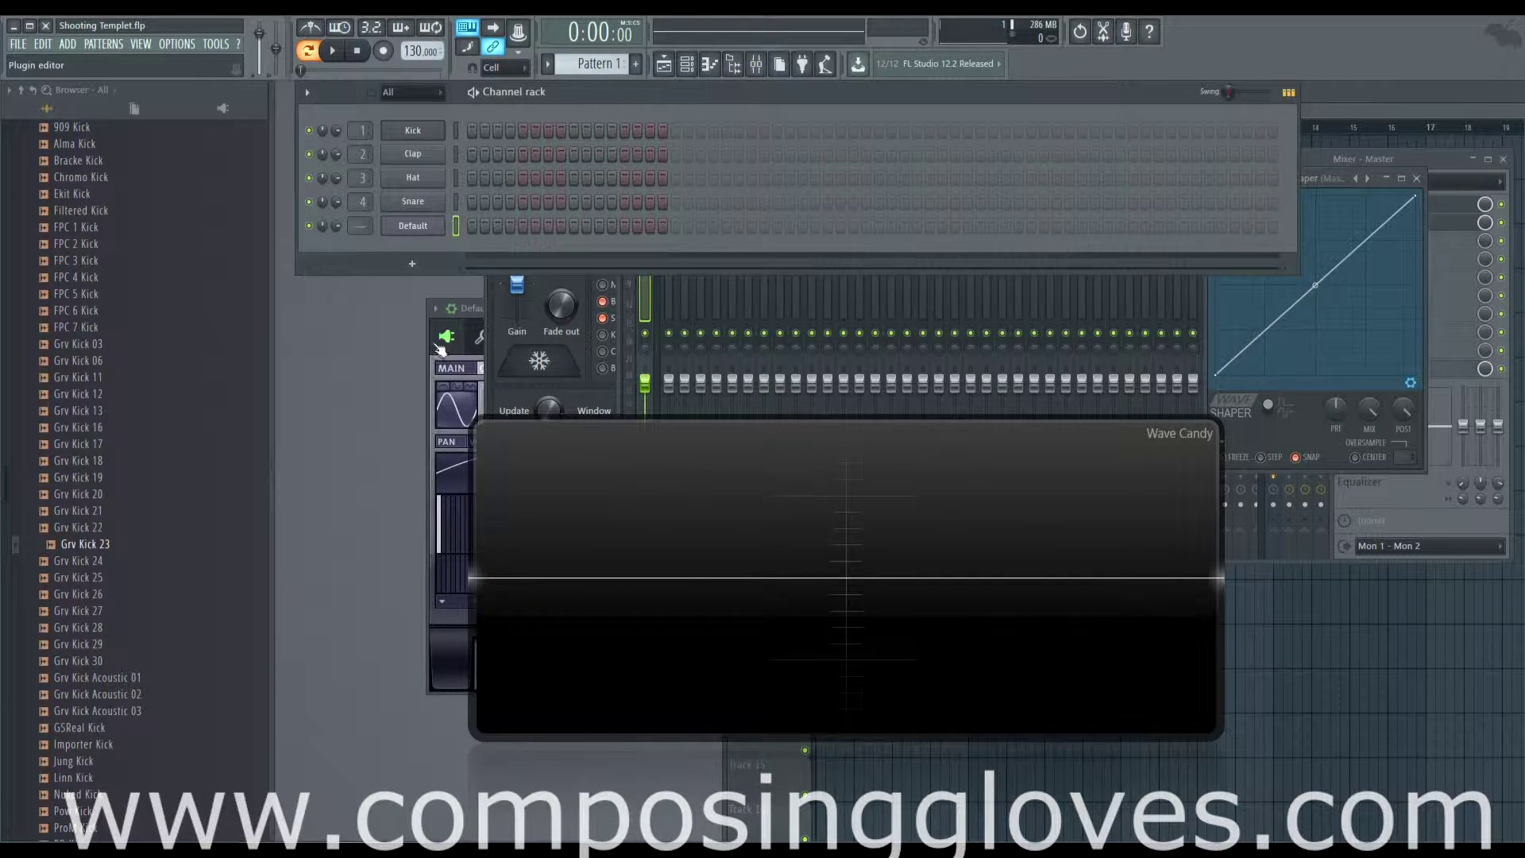
{"action": "left_click", "coordinate": [437, 354]}
{"action": "left_click_drag", "start_coordinate": [588, 312], "coordinate": [516, 210]}
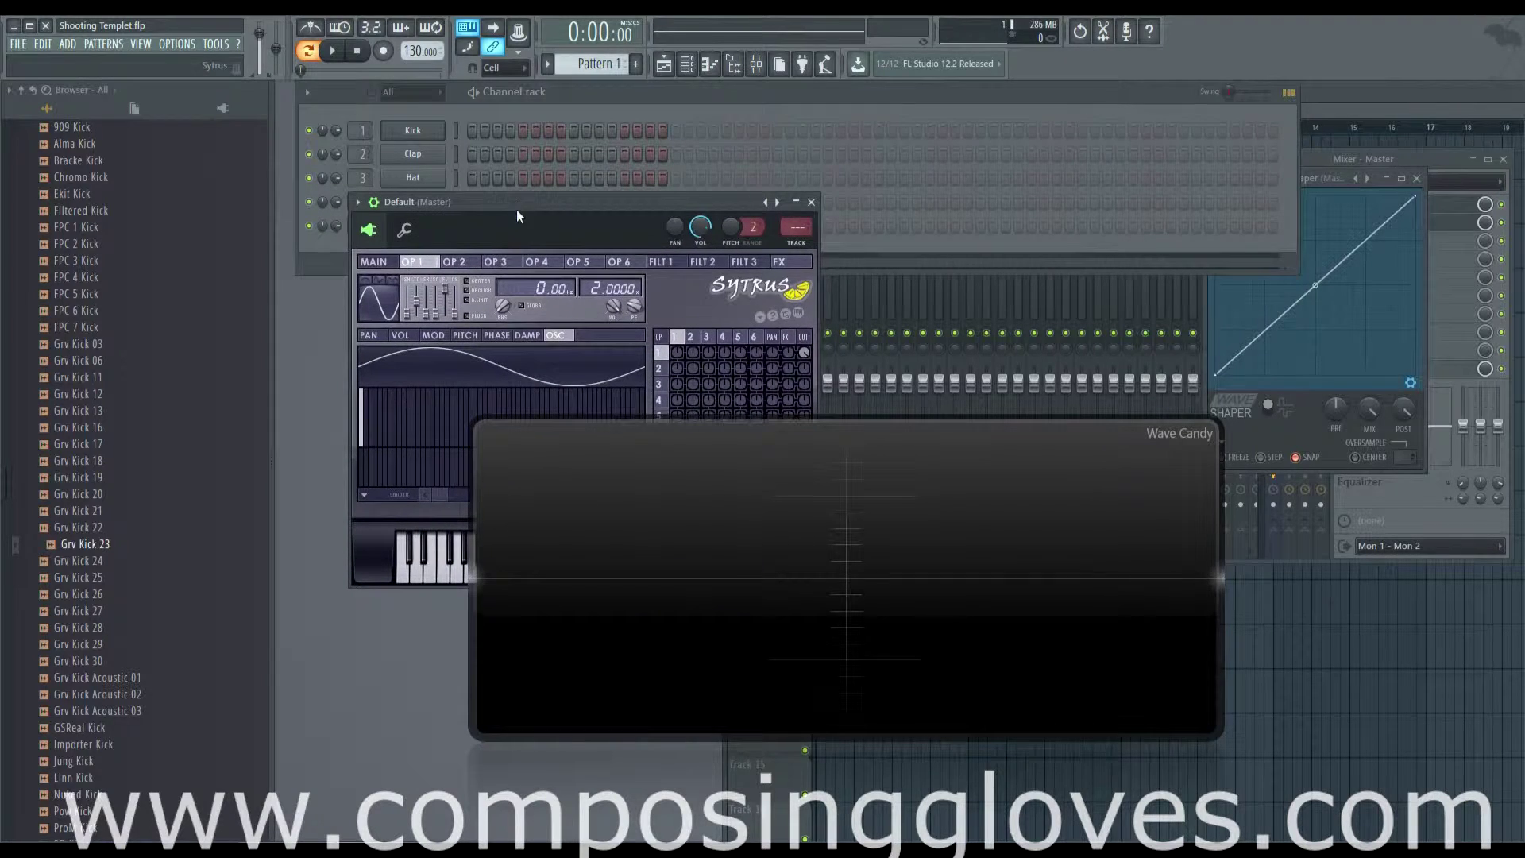
{"action": "key", "text": "b"}
{"action": "key", "text": "b"}
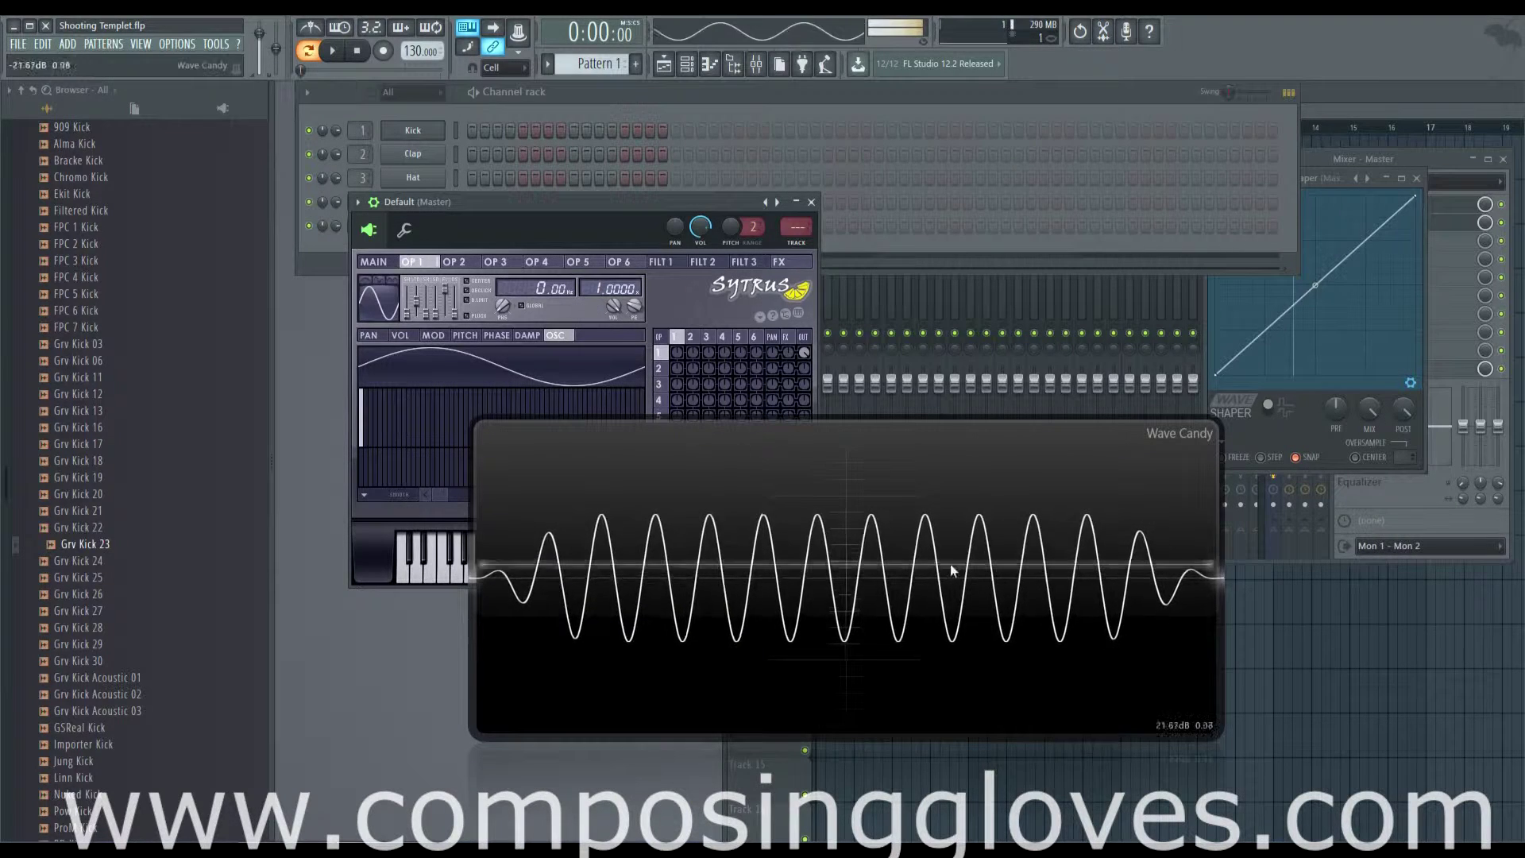
Play another note with WaveShaper in front to see the sine, then move Sytrus lower left.
{"action": "left_click", "coordinate": [1306, 435]}
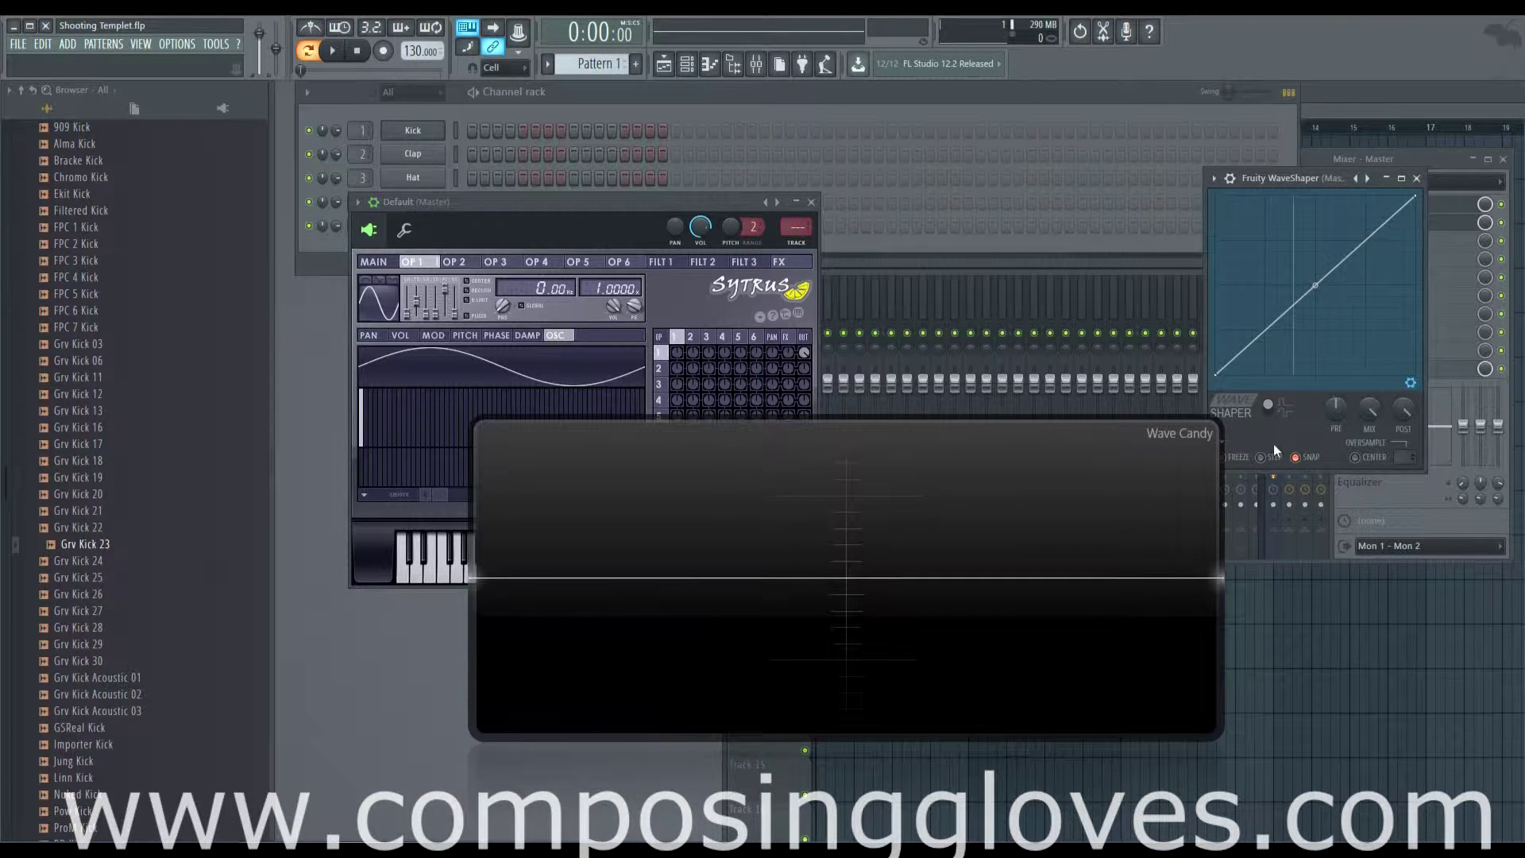
{"action": "key", "text": "b"}
{"action": "left_click_drag", "start_coordinate": [560, 205], "coordinate": [464, 369]}
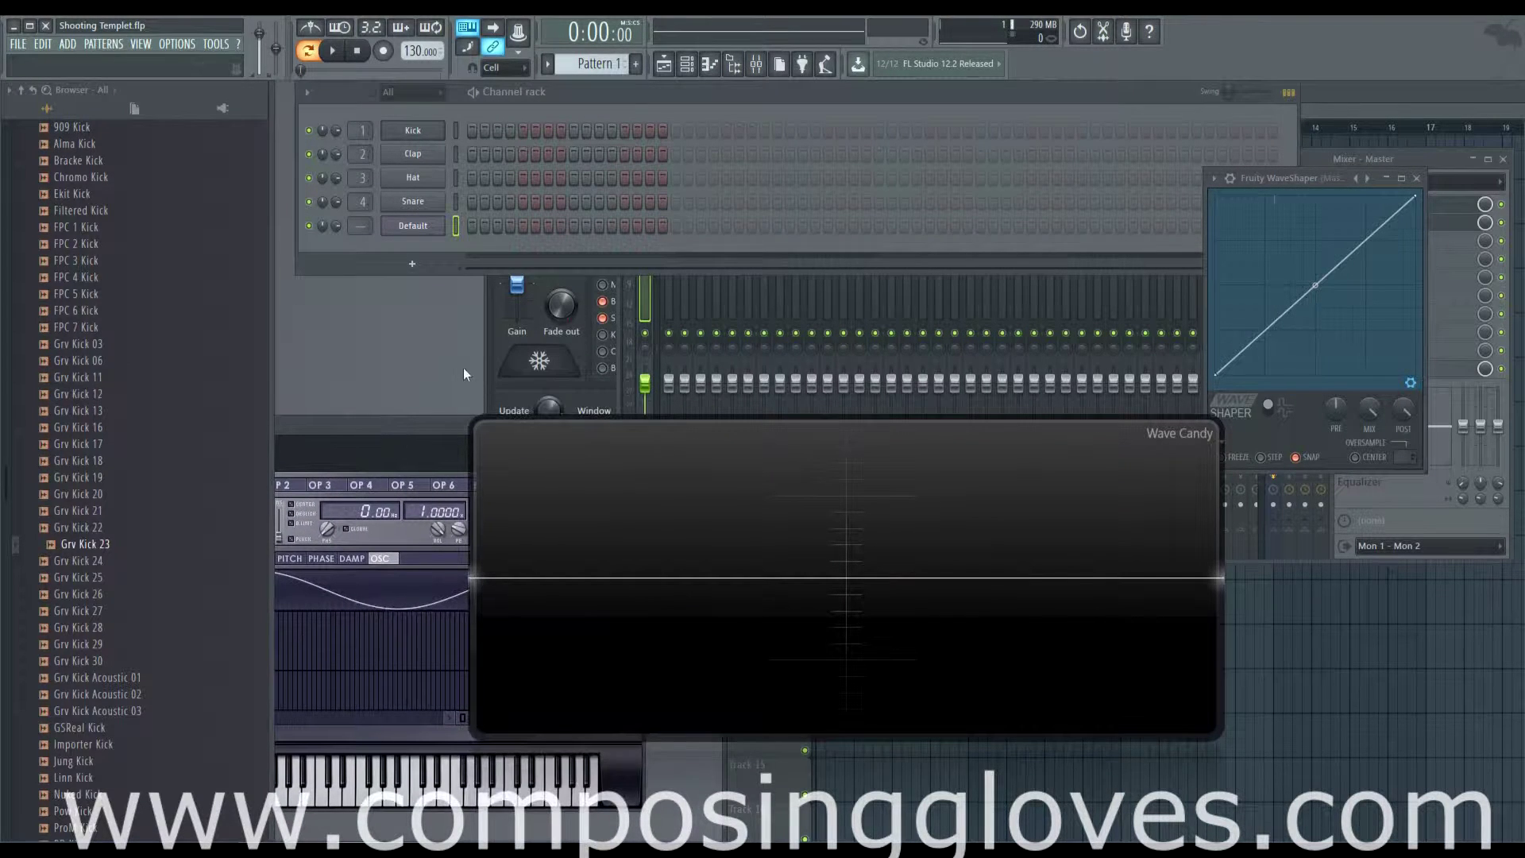
Play a Sytrus note and hold Wave Candy's display on the clean sine waveform.
{"action": "left_click", "coordinate": [493, 350]}
{"action": "left_click", "coordinate": [539, 361]}
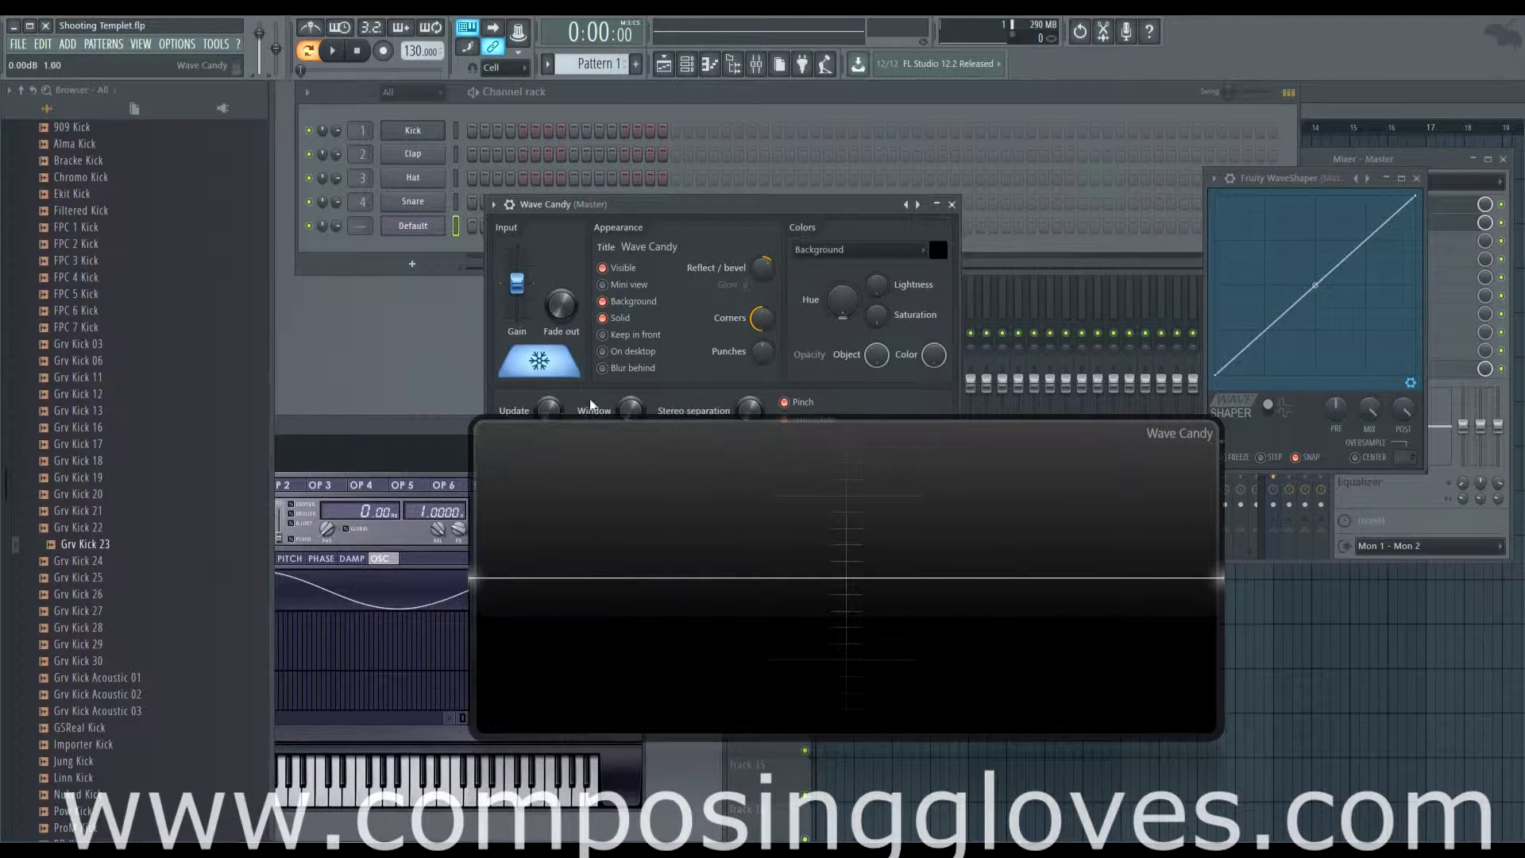
{"action": "left_click", "coordinate": [576, 375]}
{"action": "key", "text": "b"}
{"action": "left_click", "coordinate": [577, 374]}
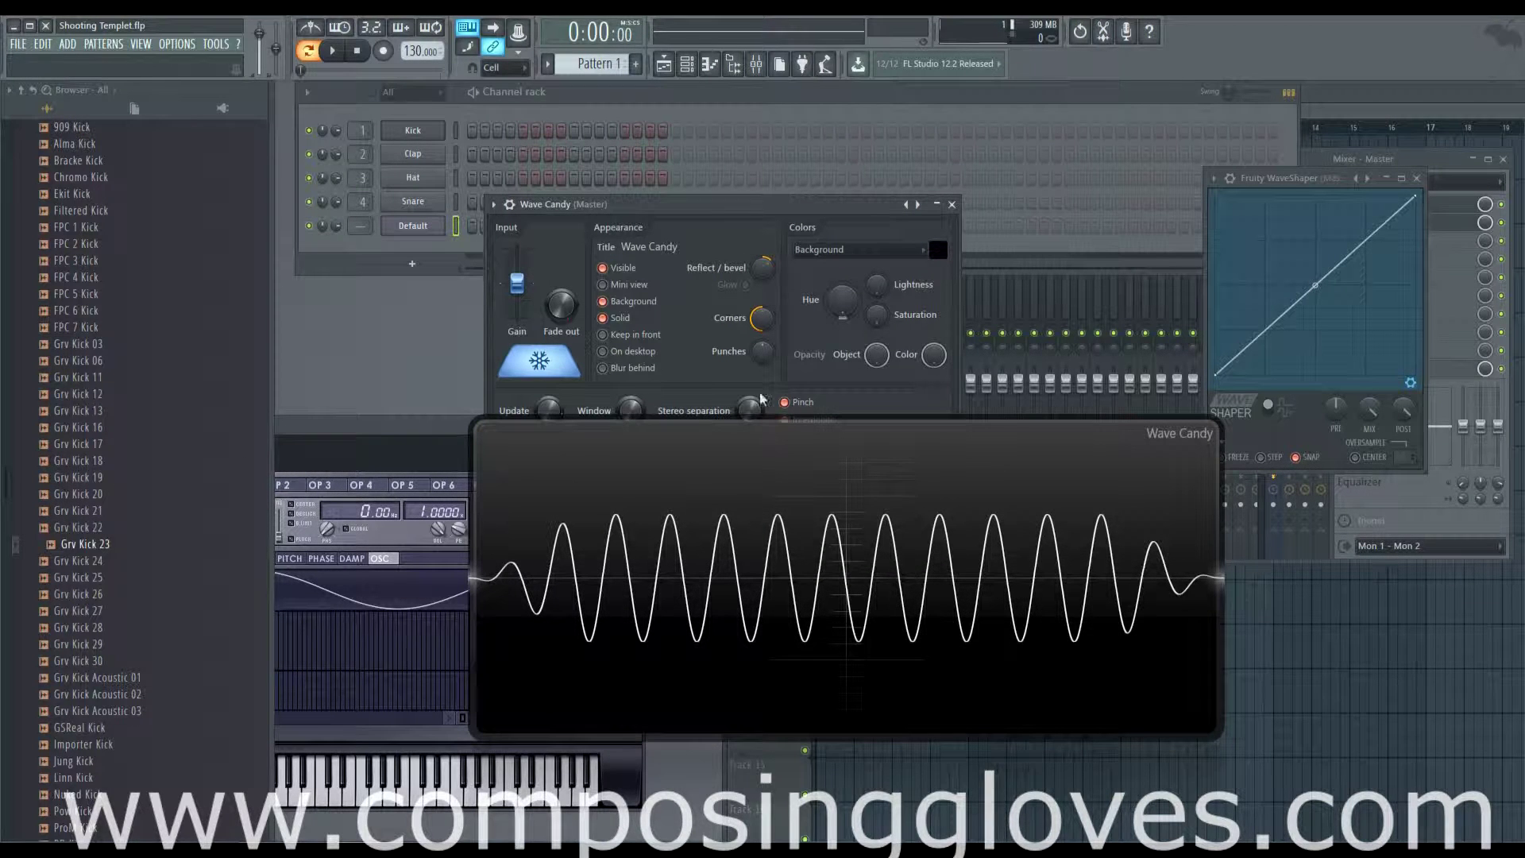
{"action": "left_click_drag", "start_coordinate": [1302, 183], "coordinate": [1310, 160]}
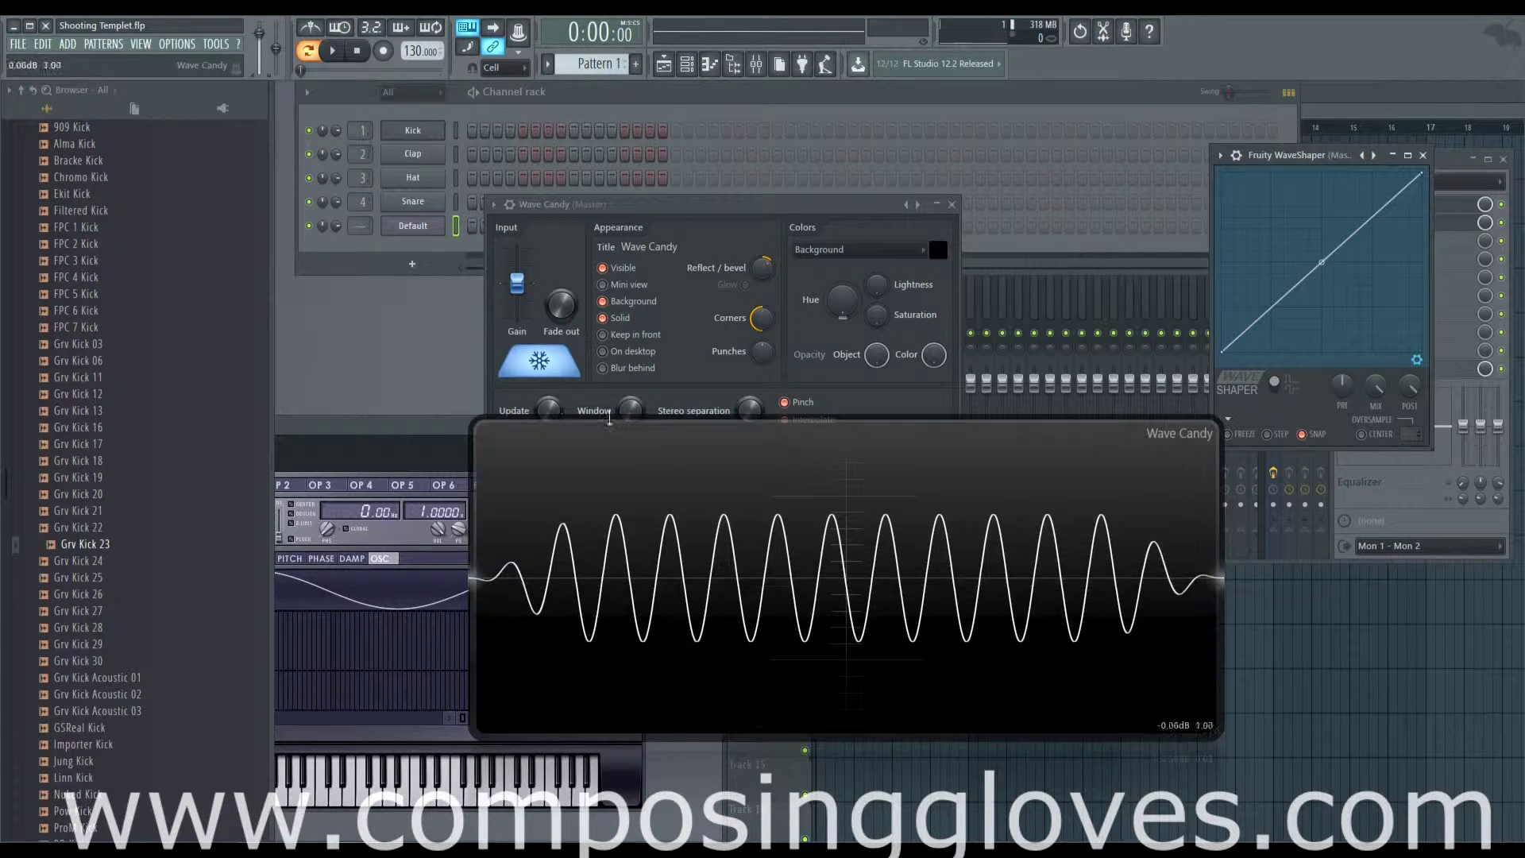
Unfreeze Wave Candy and bend the WaveShaper curve with a middle point and lowered end.
{"action": "left_click", "coordinate": [544, 362]}
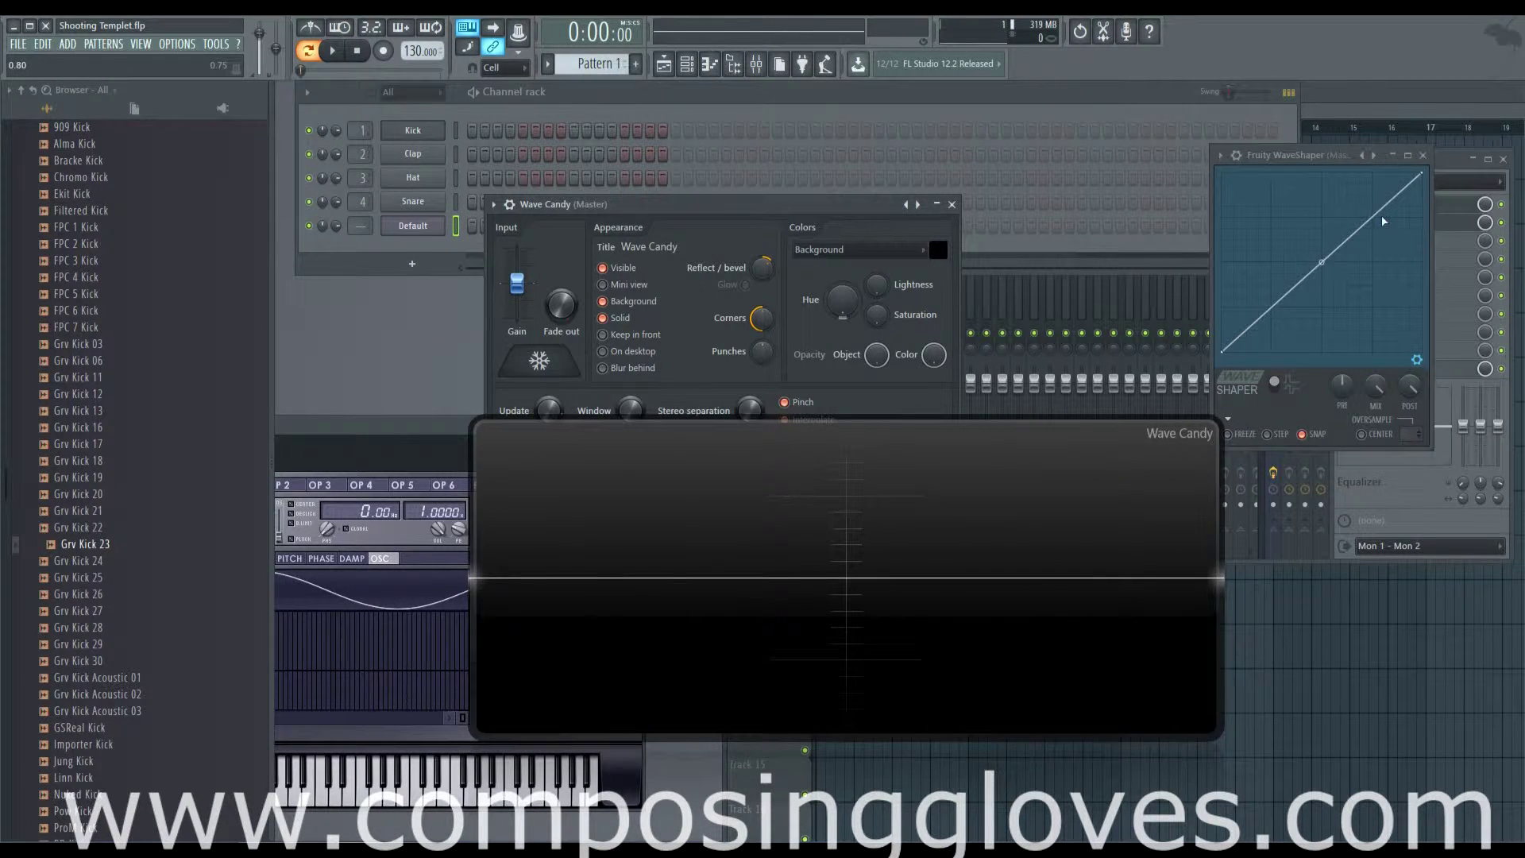
{"action": "right_click", "coordinate": [1334, 262]}
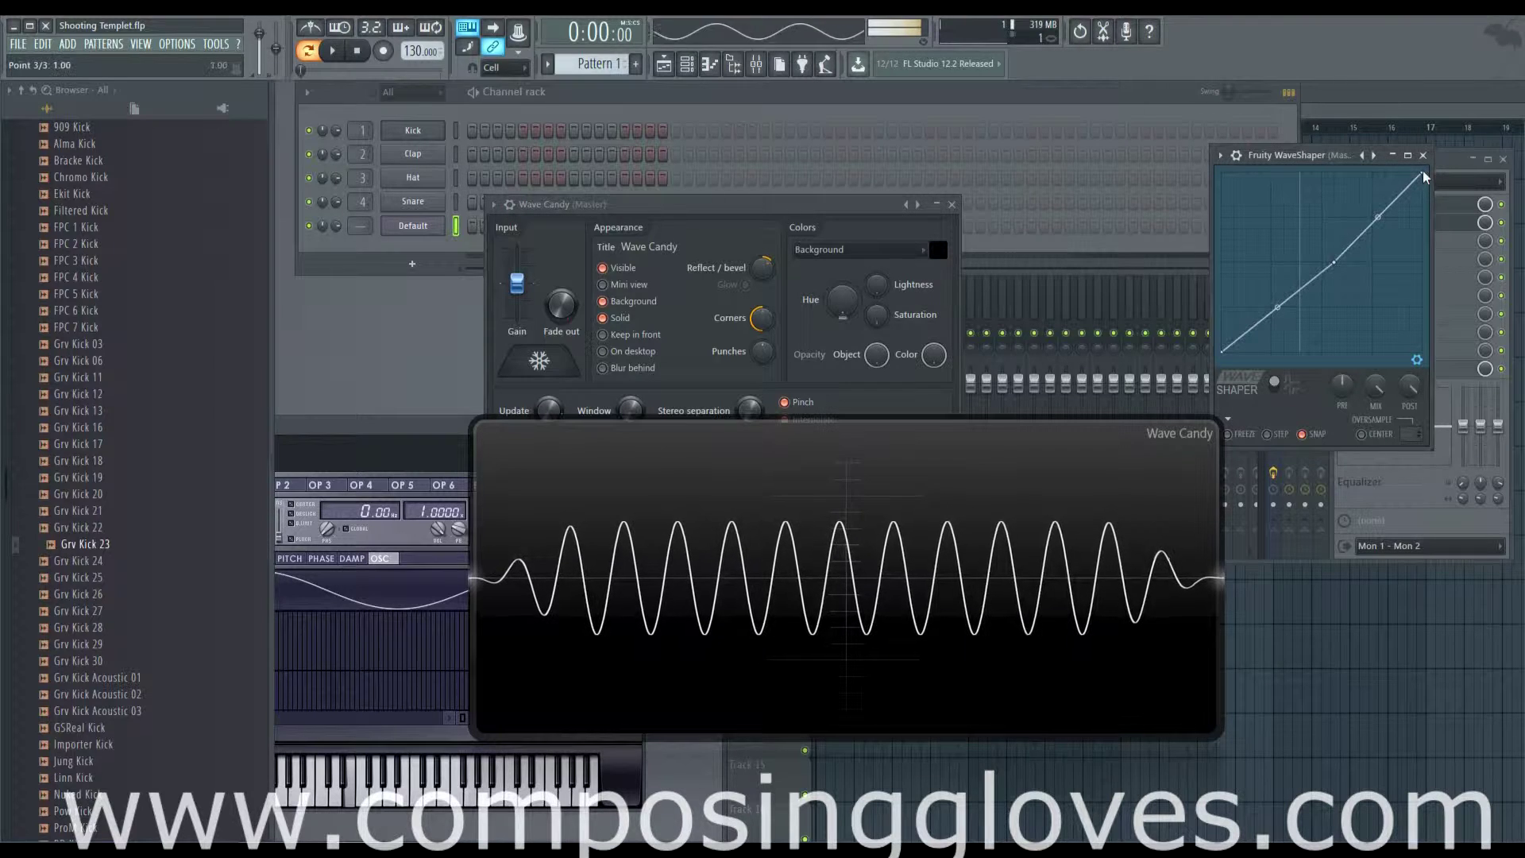
{"action": "left_click_drag", "start_coordinate": [1425, 175], "coordinate": [1322, 317]}
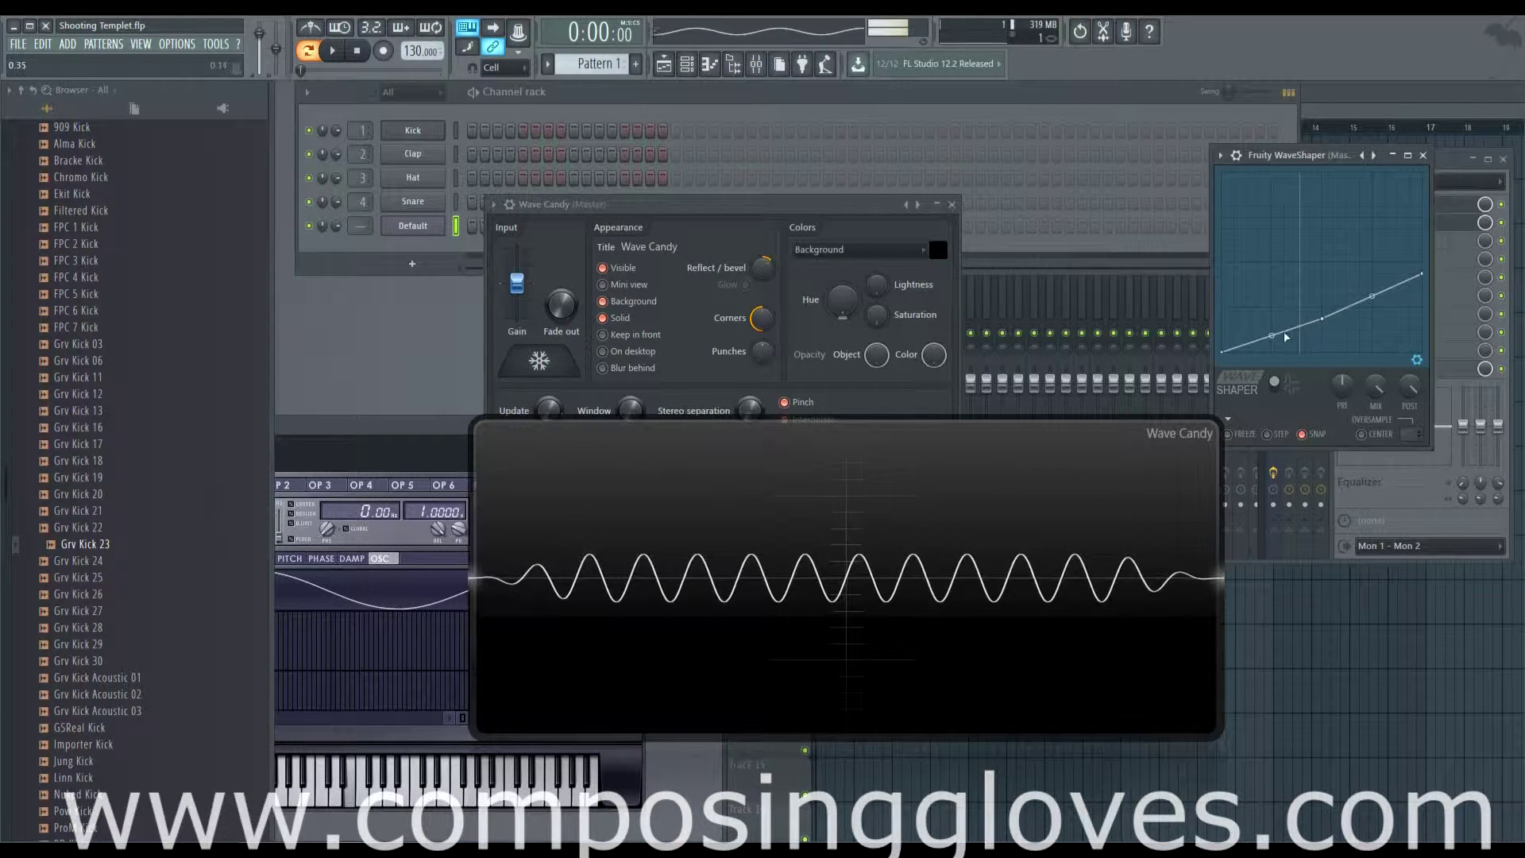
{"action": "left_click_drag", "start_coordinate": [1325, 318], "coordinate": [1323, 267]}
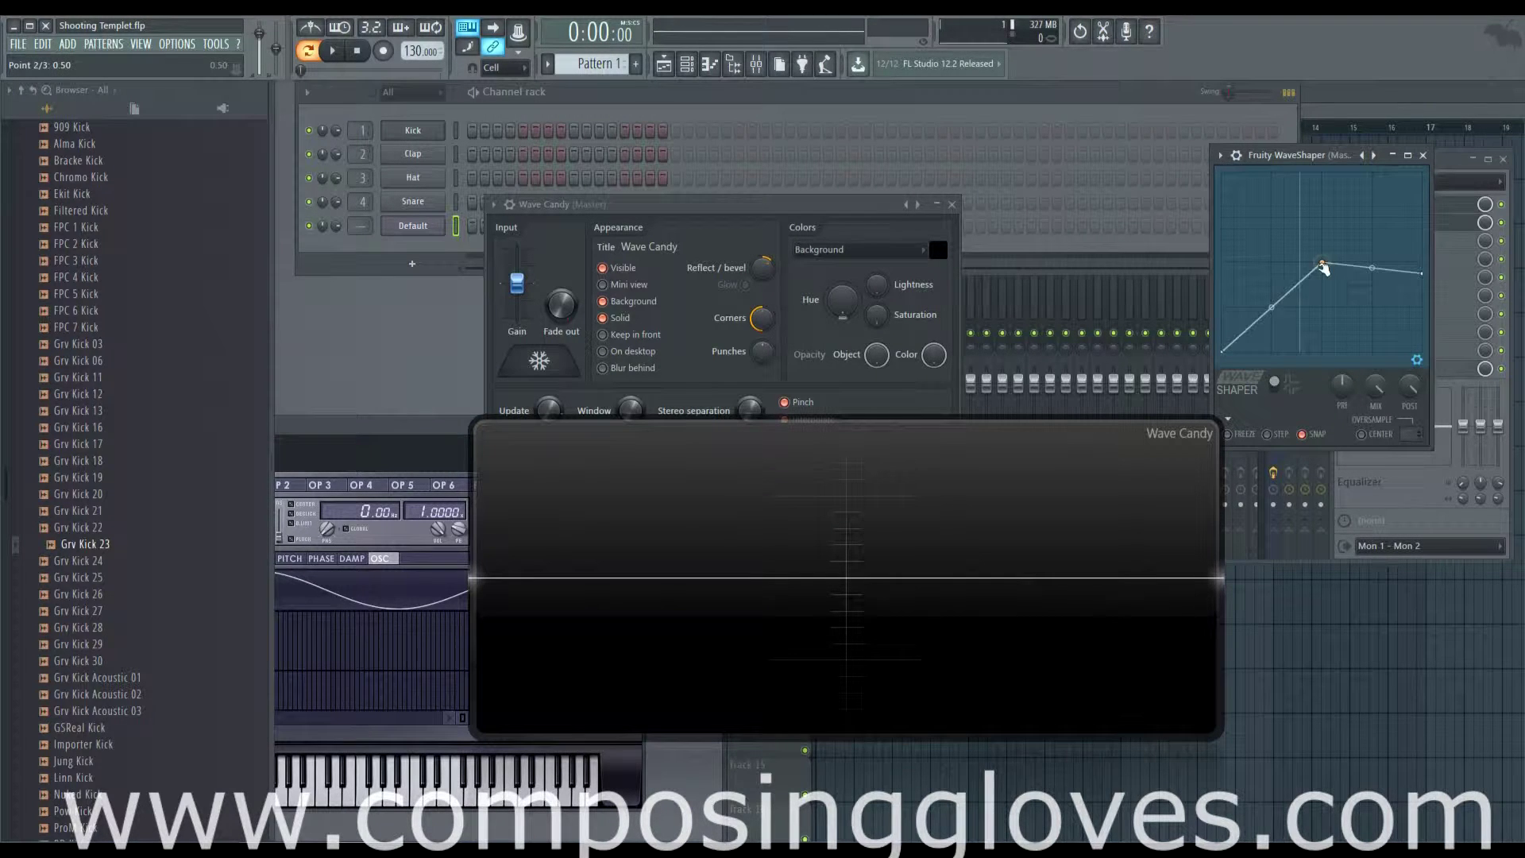
Switch the WaveShaper graph to bipolar, pull a point into a zigzag, and freeze the display.
{"action": "left_click", "coordinate": [1276, 386]}
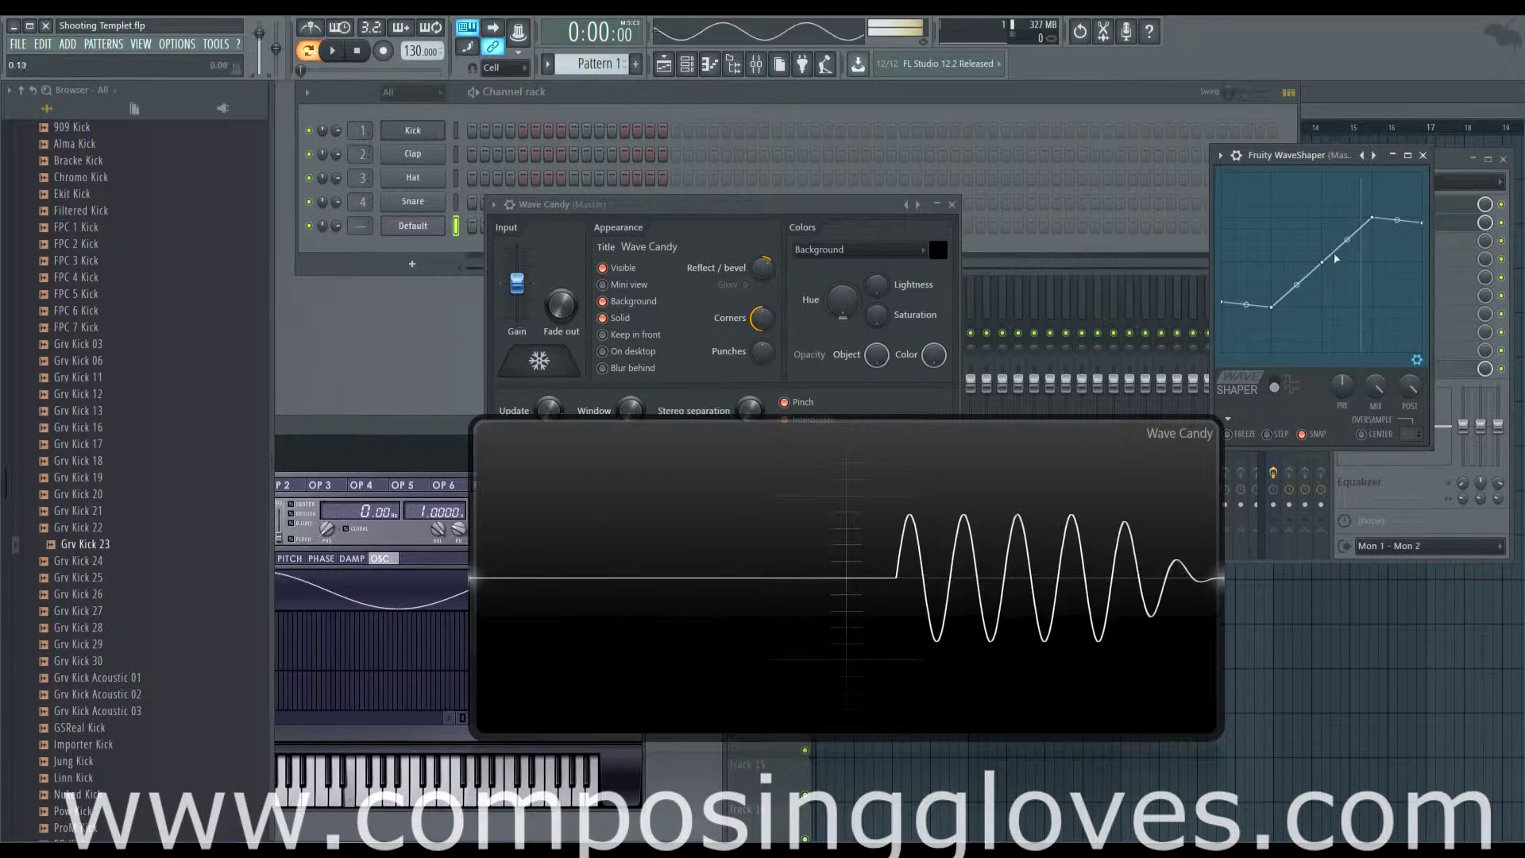
{"action": "left_click_drag", "start_coordinate": [1372, 218], "coordinate": [1373, 341]}
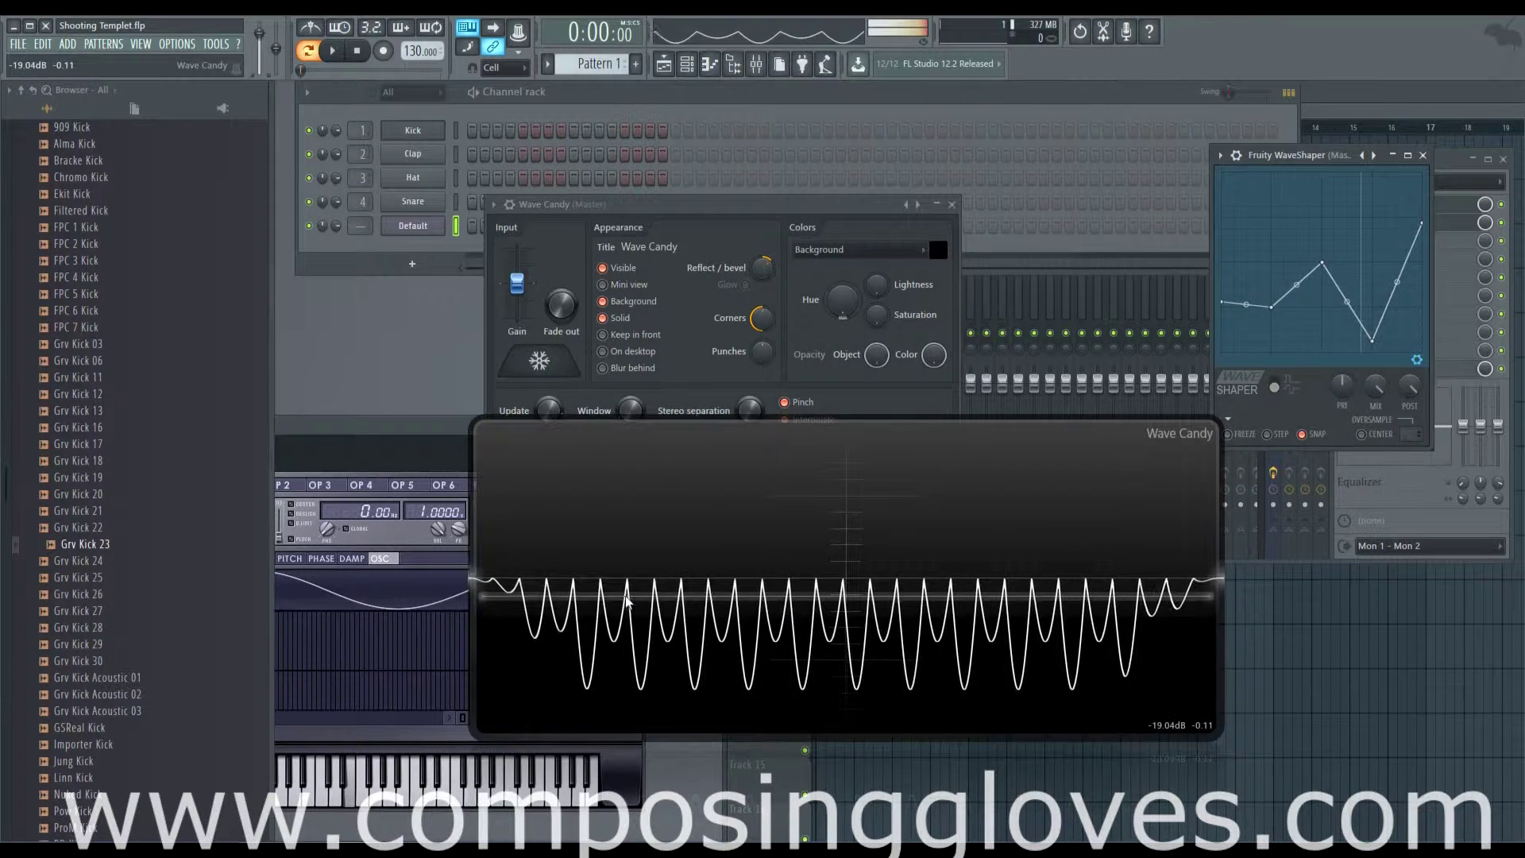
{"action": "left_click", "coordinate": [539, 360]}
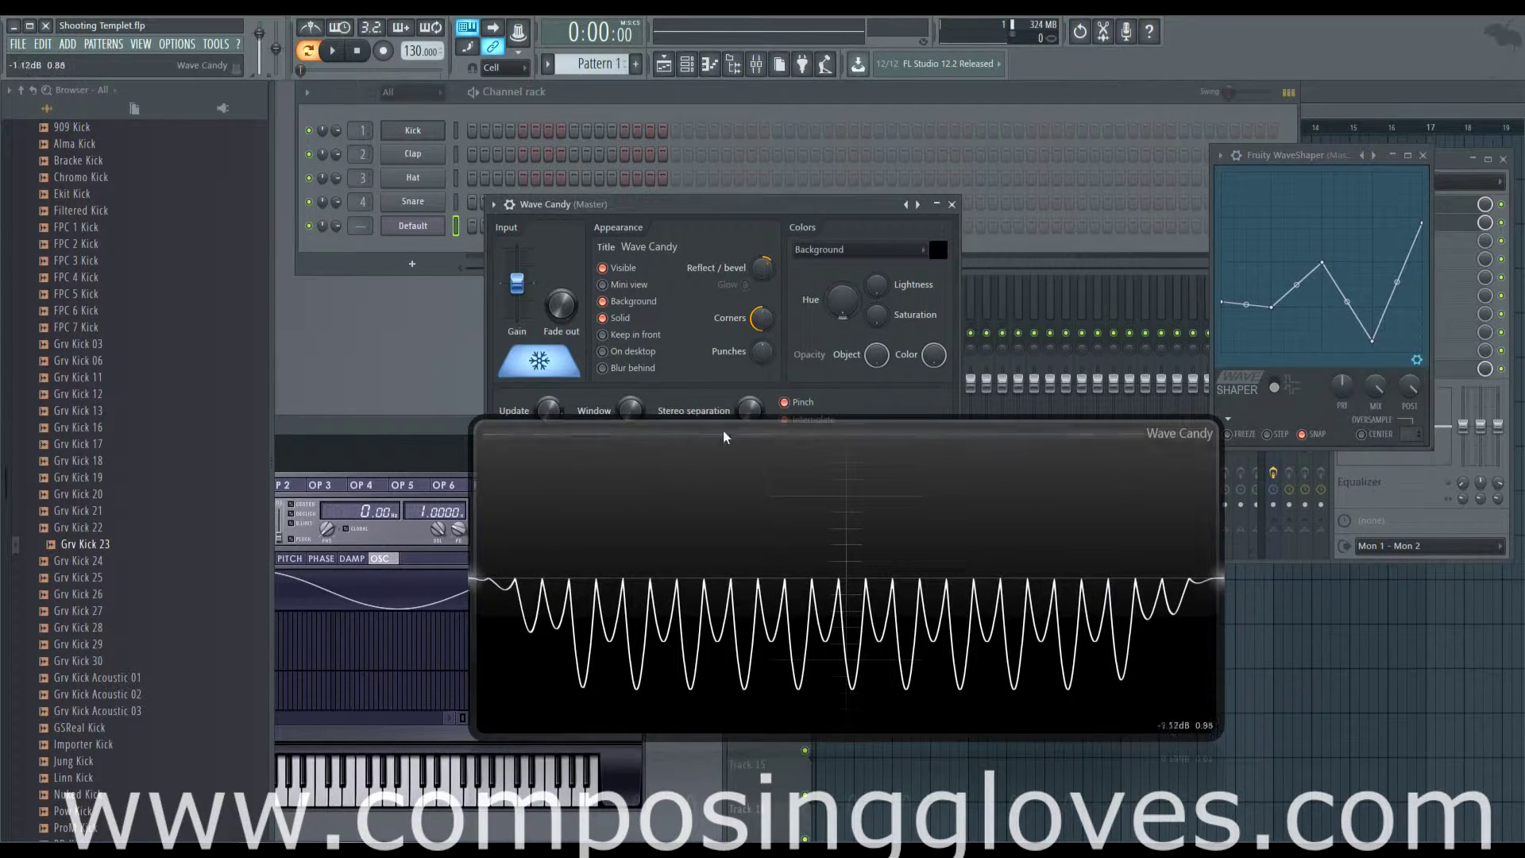
Unfreeze Wave Candy and compare the tone with WaveShaper CENTER on, then off.
{"action": "left_click", "coordinate": [565, 375]}
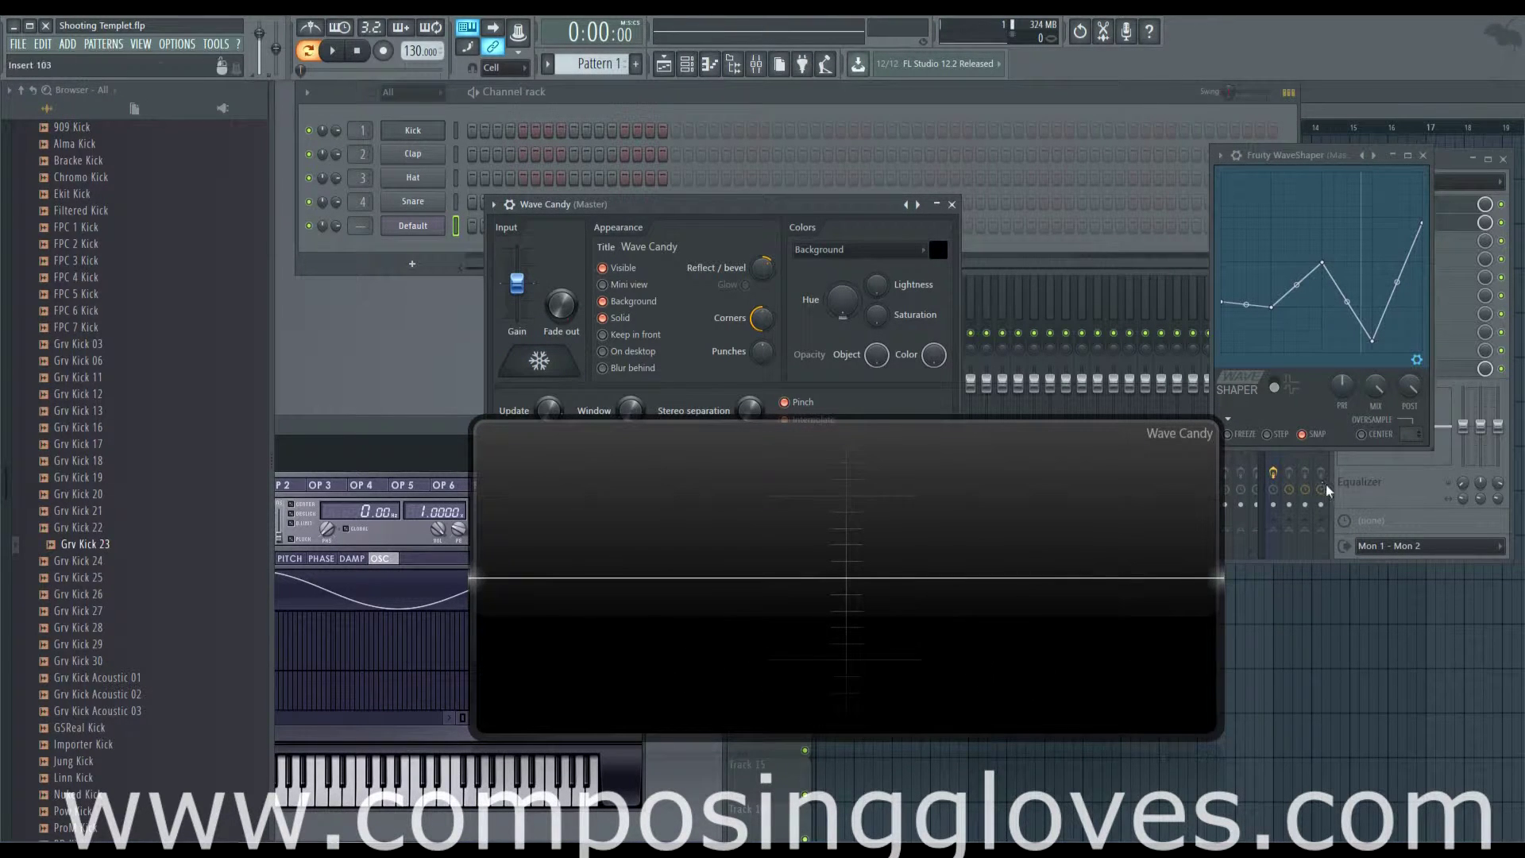
{"action": "left_click", "coordinate": [1362, 434]}
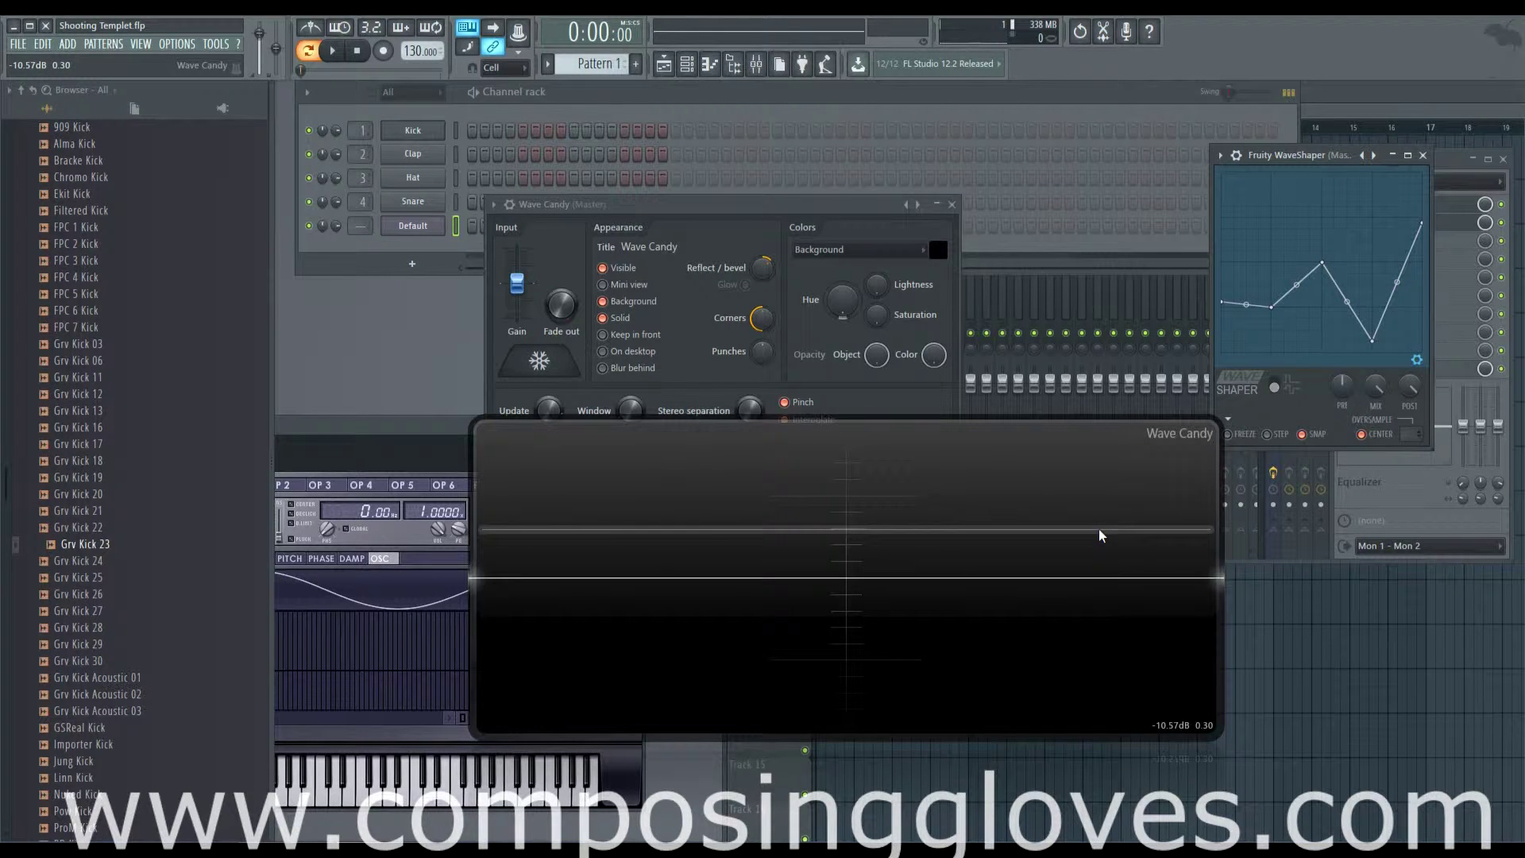
{"action": "left_click", "coordinate": [1362, 435]}
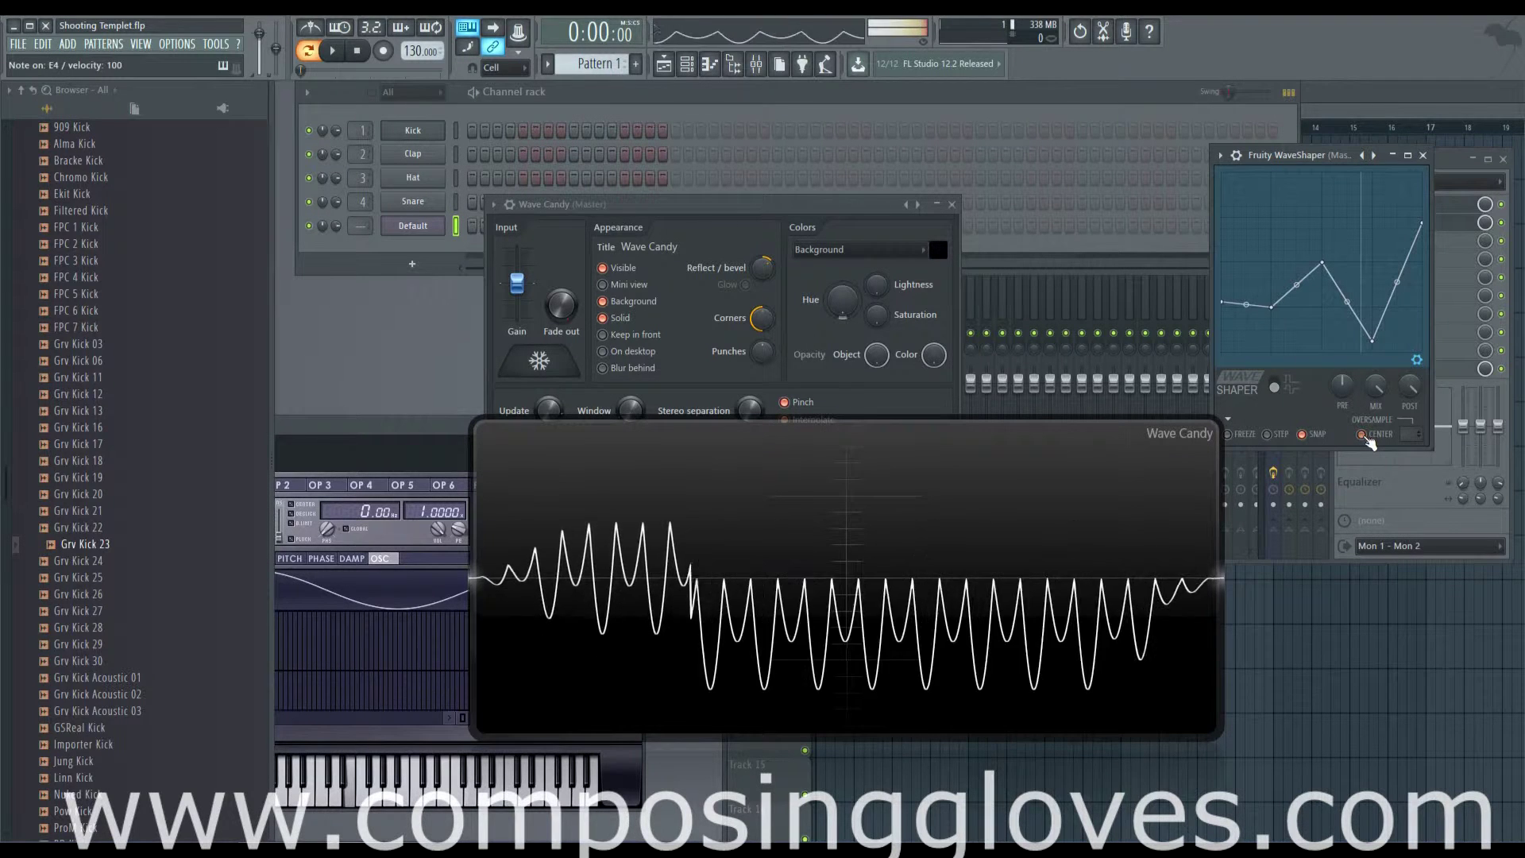
Re-enable CENTER, raise a curve point, then reset the curve to a straight diagonal.
{"action": "left_click", "coordinate": [1361, 434]}
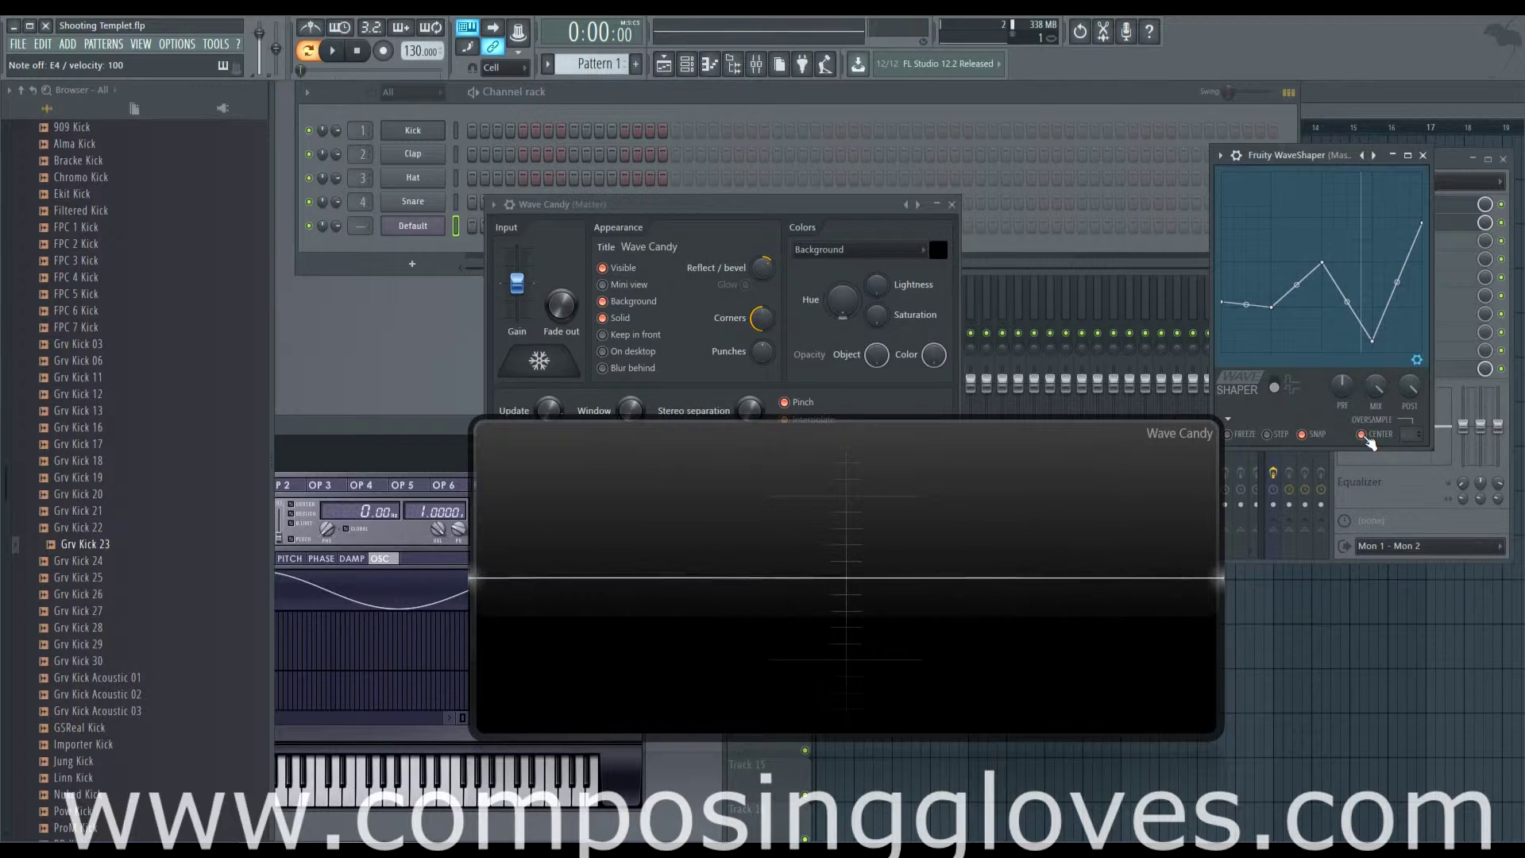
{"action": "left_click_drag", "start_coordinate": [1374, 340], "coordinate": [1359, 184]}
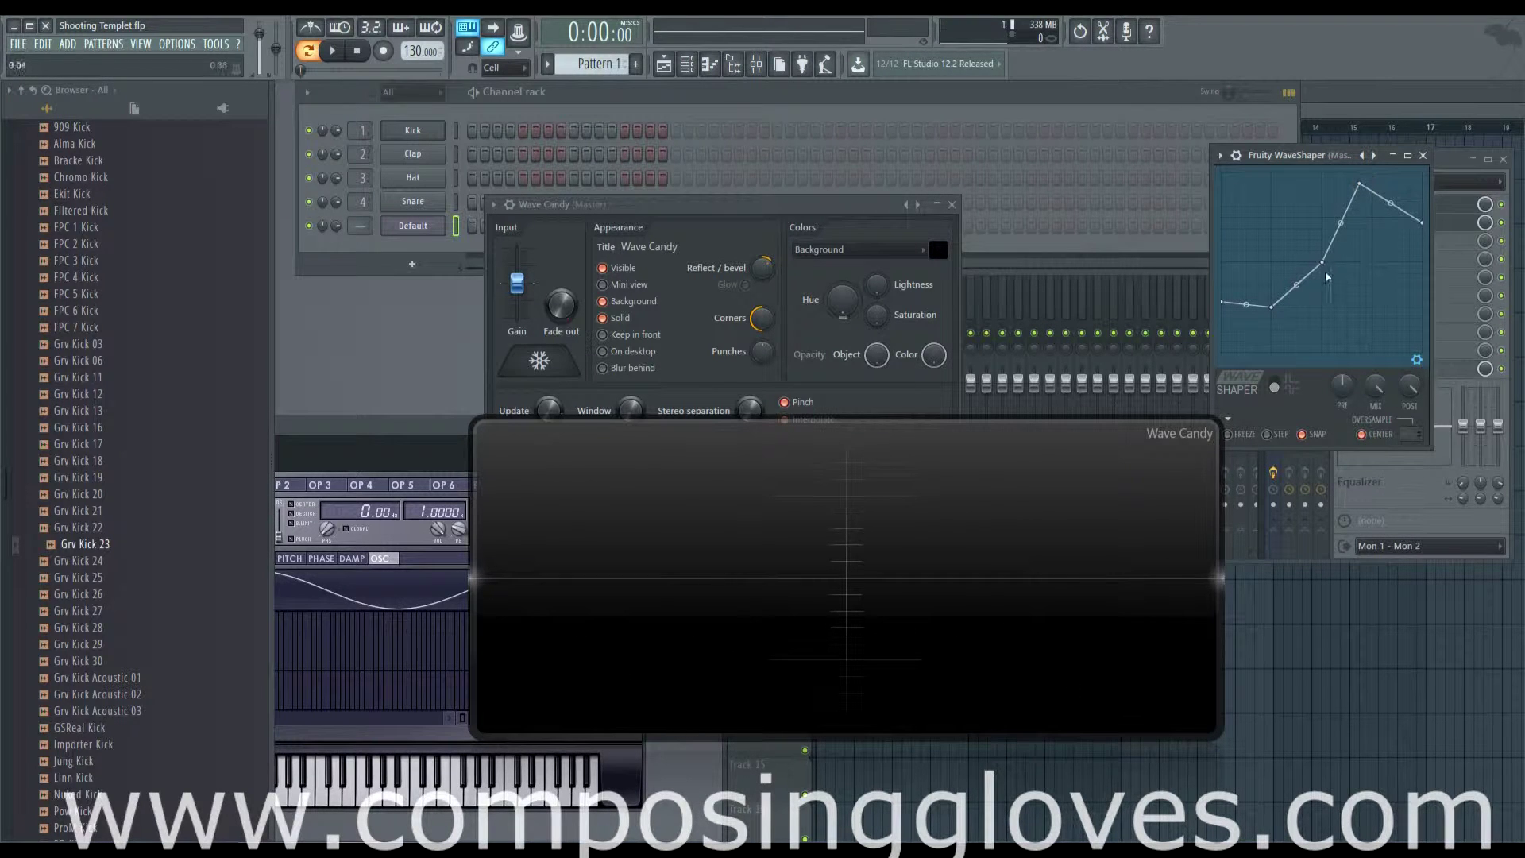
{"action": "right_click", "coordinate": [1274, 305]}
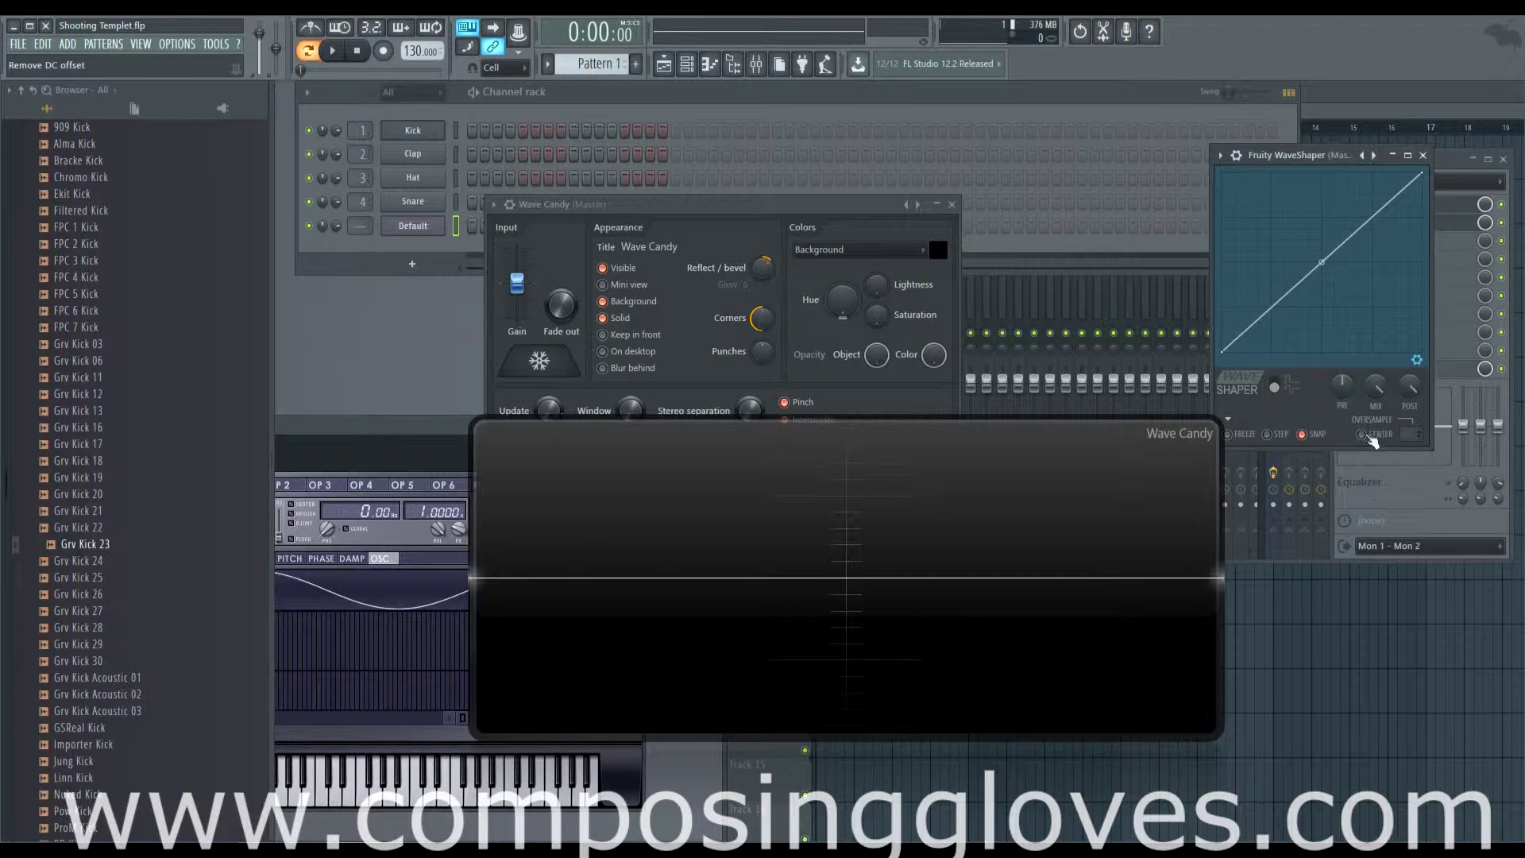
Flatten the curve's left half to half-rectify the tone and recentre it with CENTER.
{"action": "right_click", "coordinate": [1319, 263]}
{"action": "left_click_drag", "start_coordinate": [1227, 353], "coordinate": [1221, 262]}
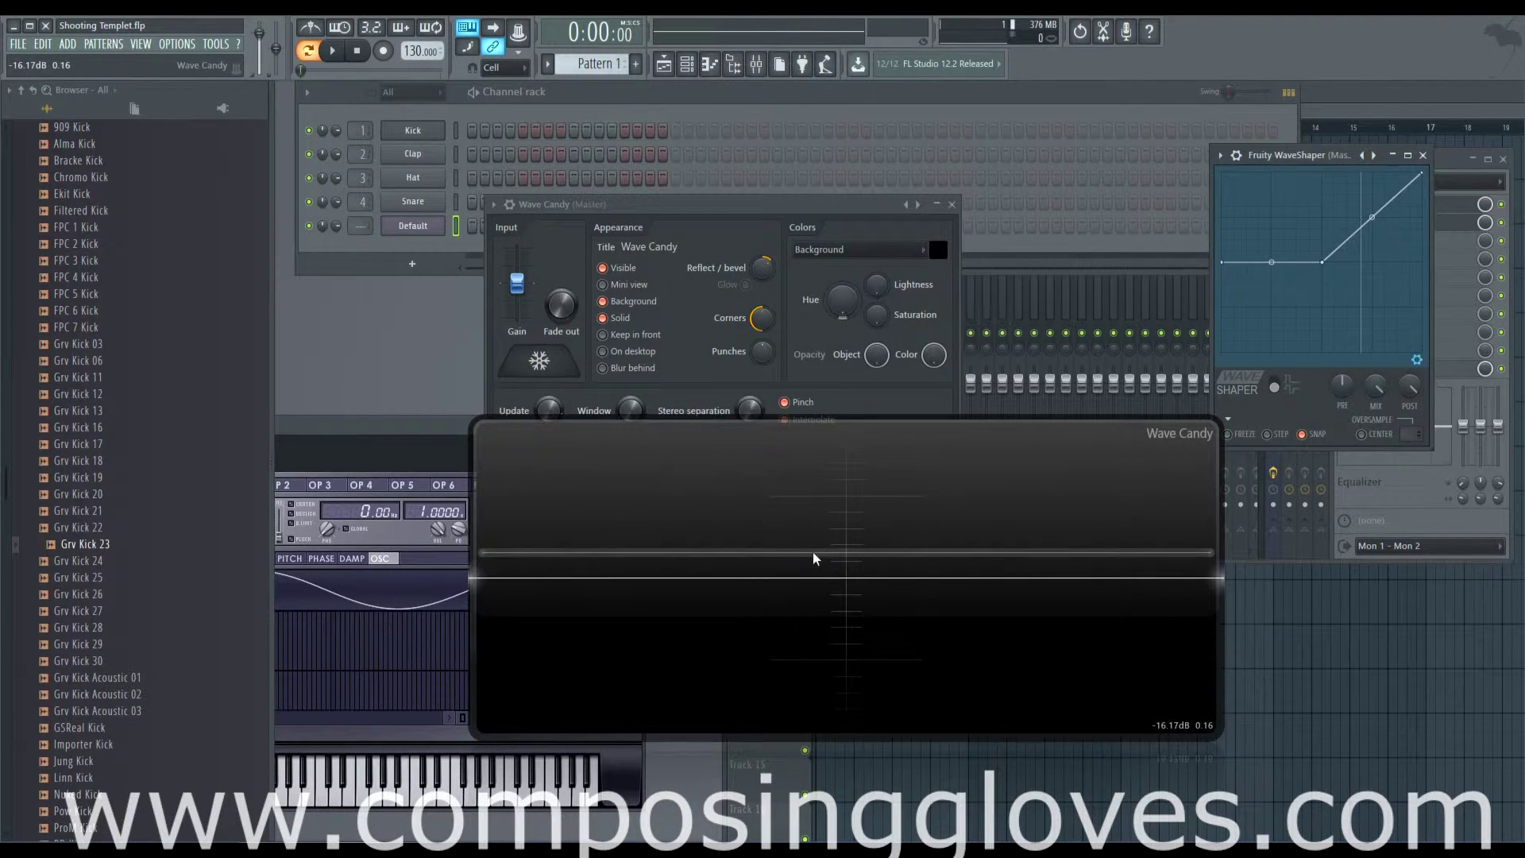
{"action": "left_click", "coordinate": [1363, 434]}
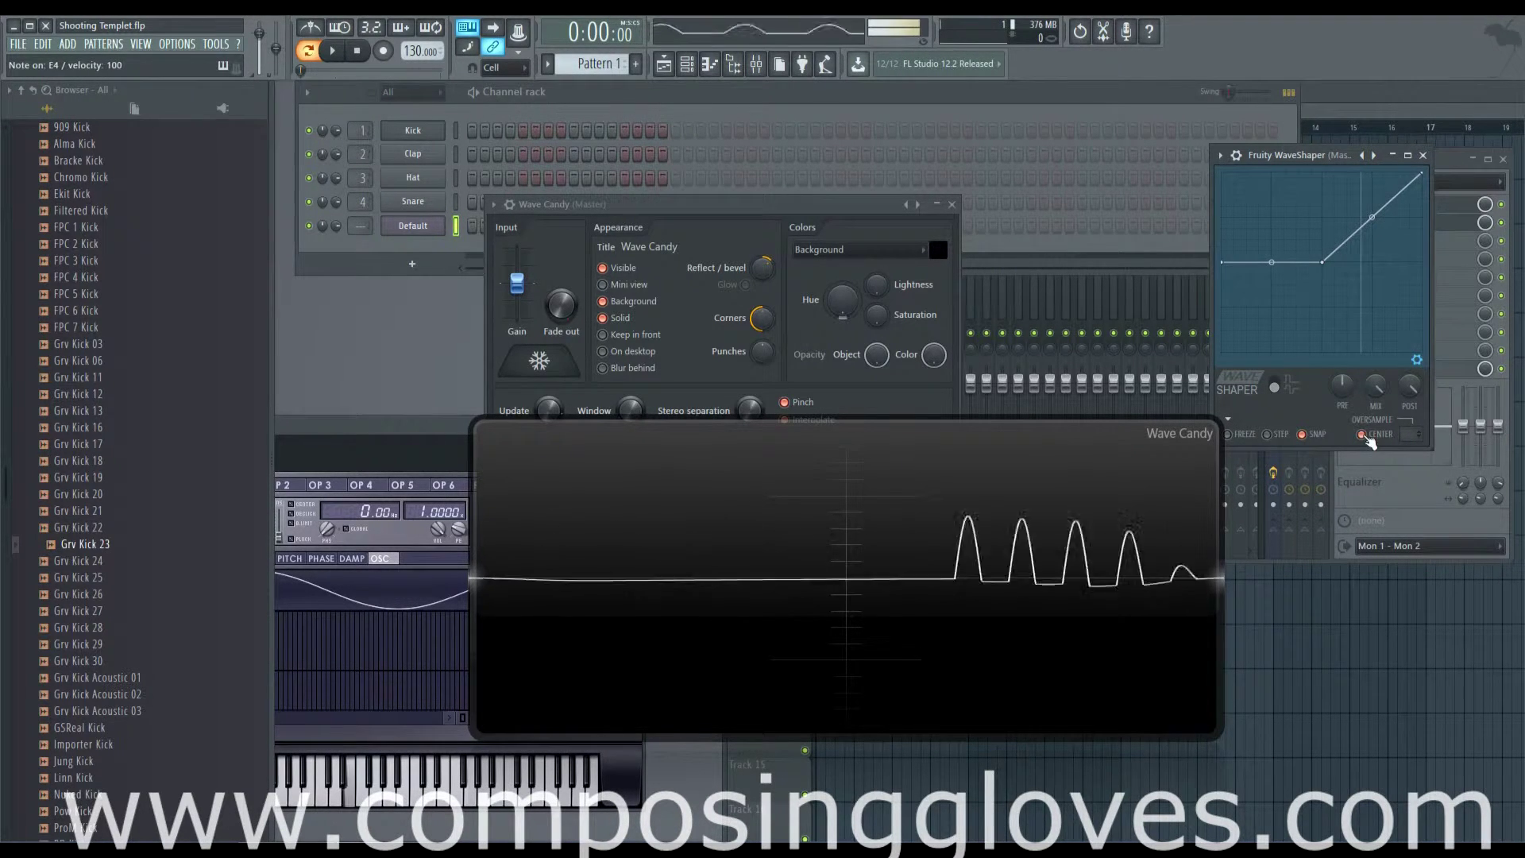
Form a V with a new low point, delete it, and return the left point to bottom-left.
{"action": "right_click", "coordinate": [1271, 262]}
{"action": "left_click_drag", "start_coordinate": [1272, 262], "coordinate": [1272, 306]}
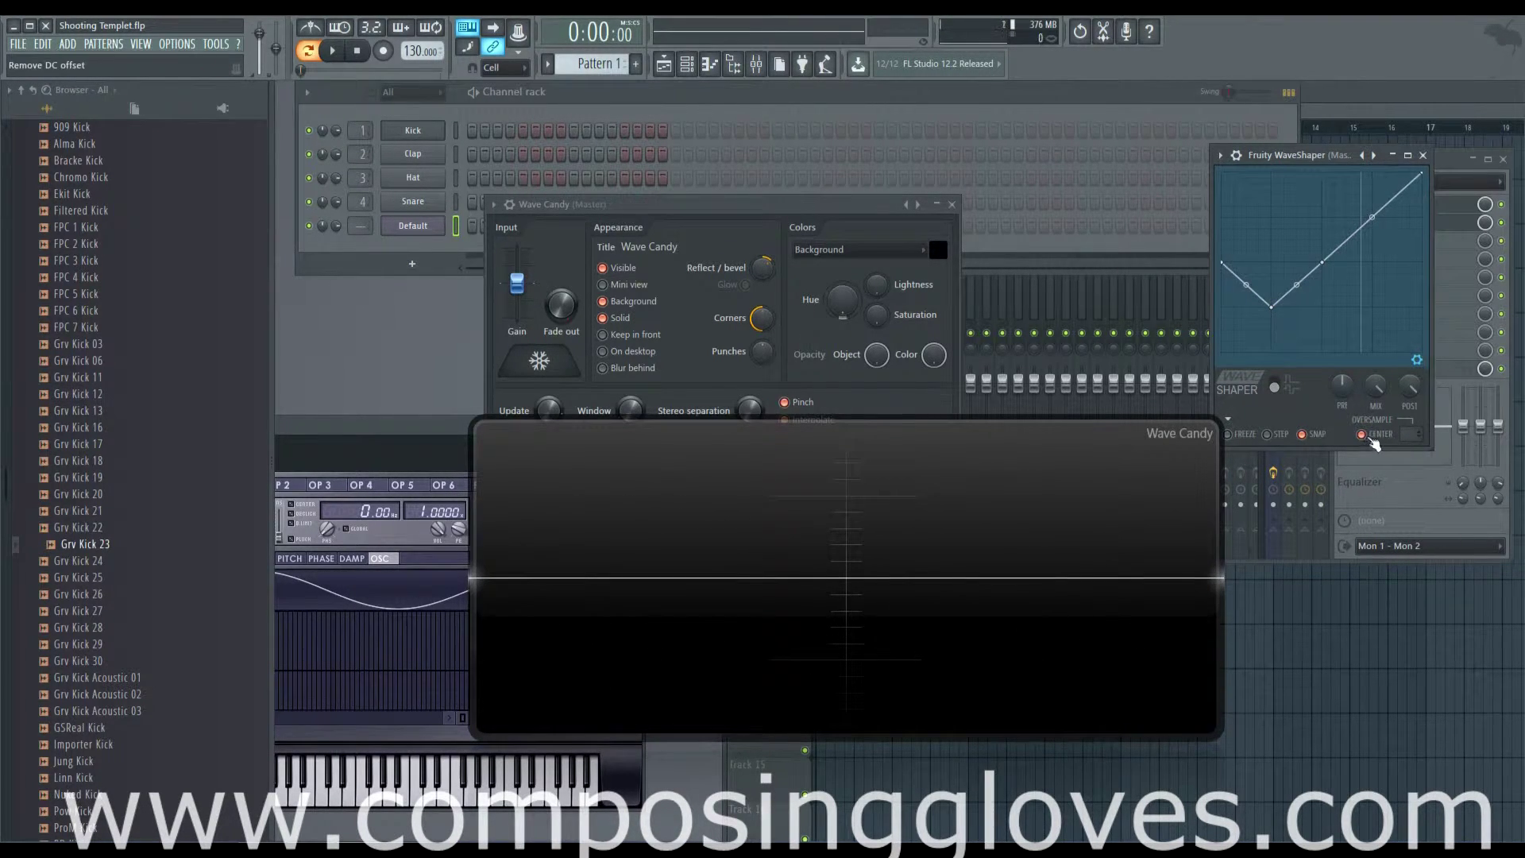
{"action": "right_click", "coordinate": [1271, 307]}
{"action": "left_click", "coordinate": [1306, 333]}
{"action": "right_click", "coordinate": [1267, 258]}
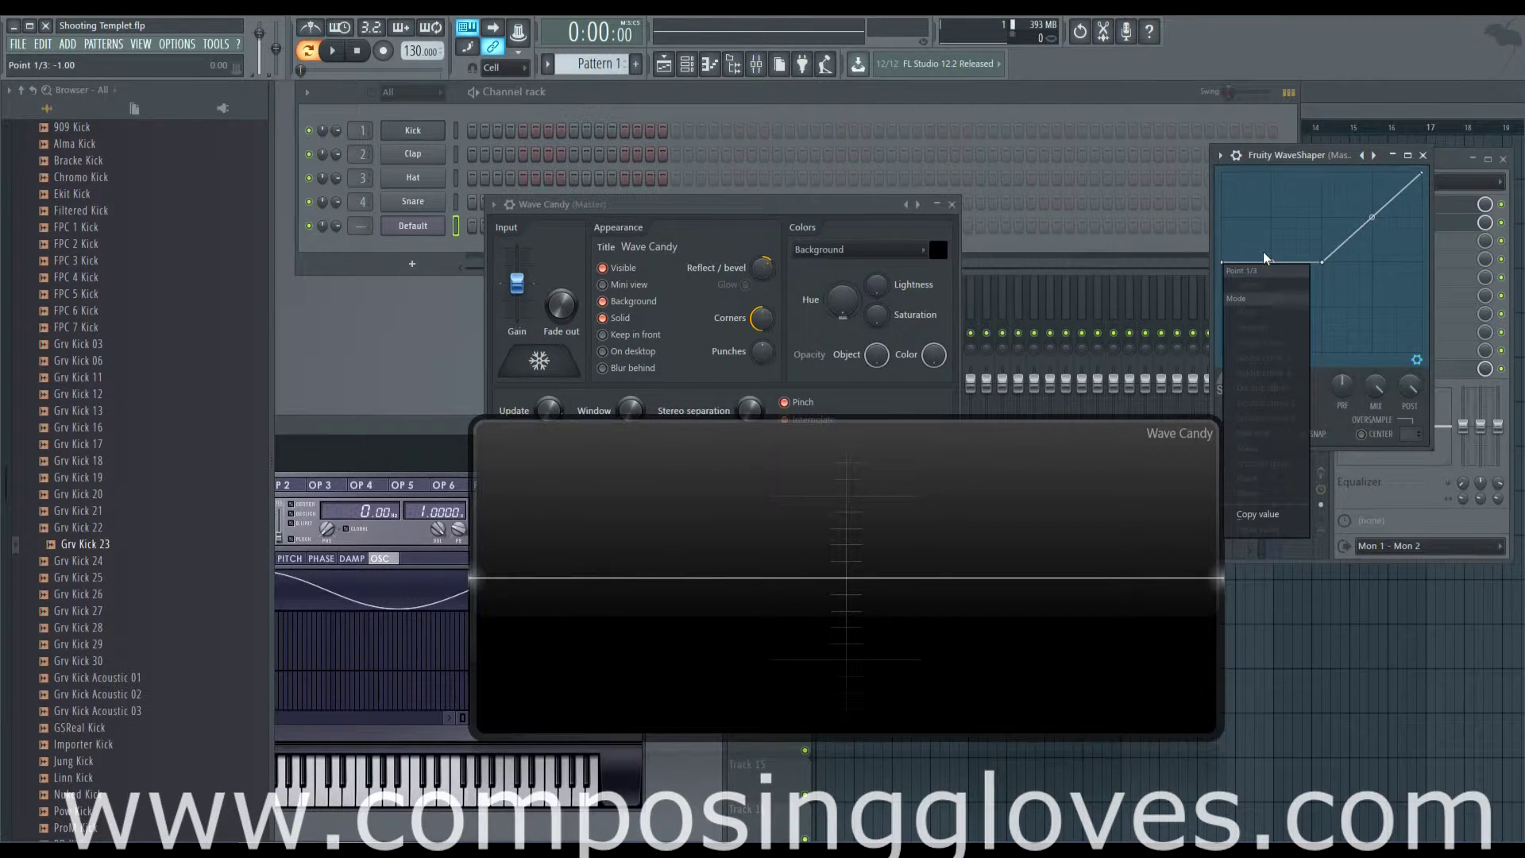
{"action": "left_click", "coordinate": [1355, 291]}
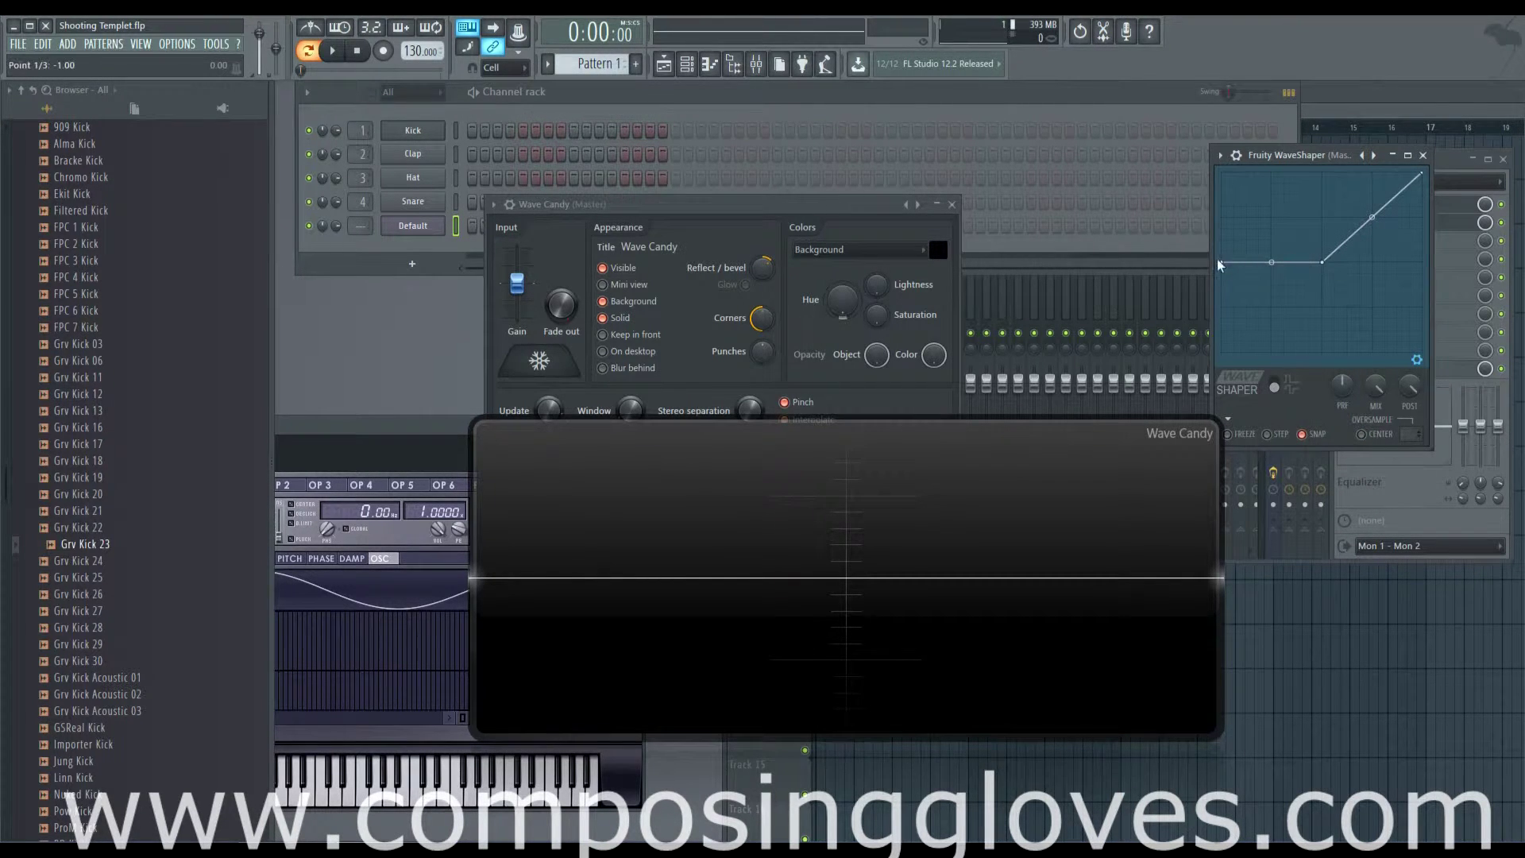
{"action": "left_click_drag", "start_coordinate": [1225, 271], "coordinate": [1222, 353]}
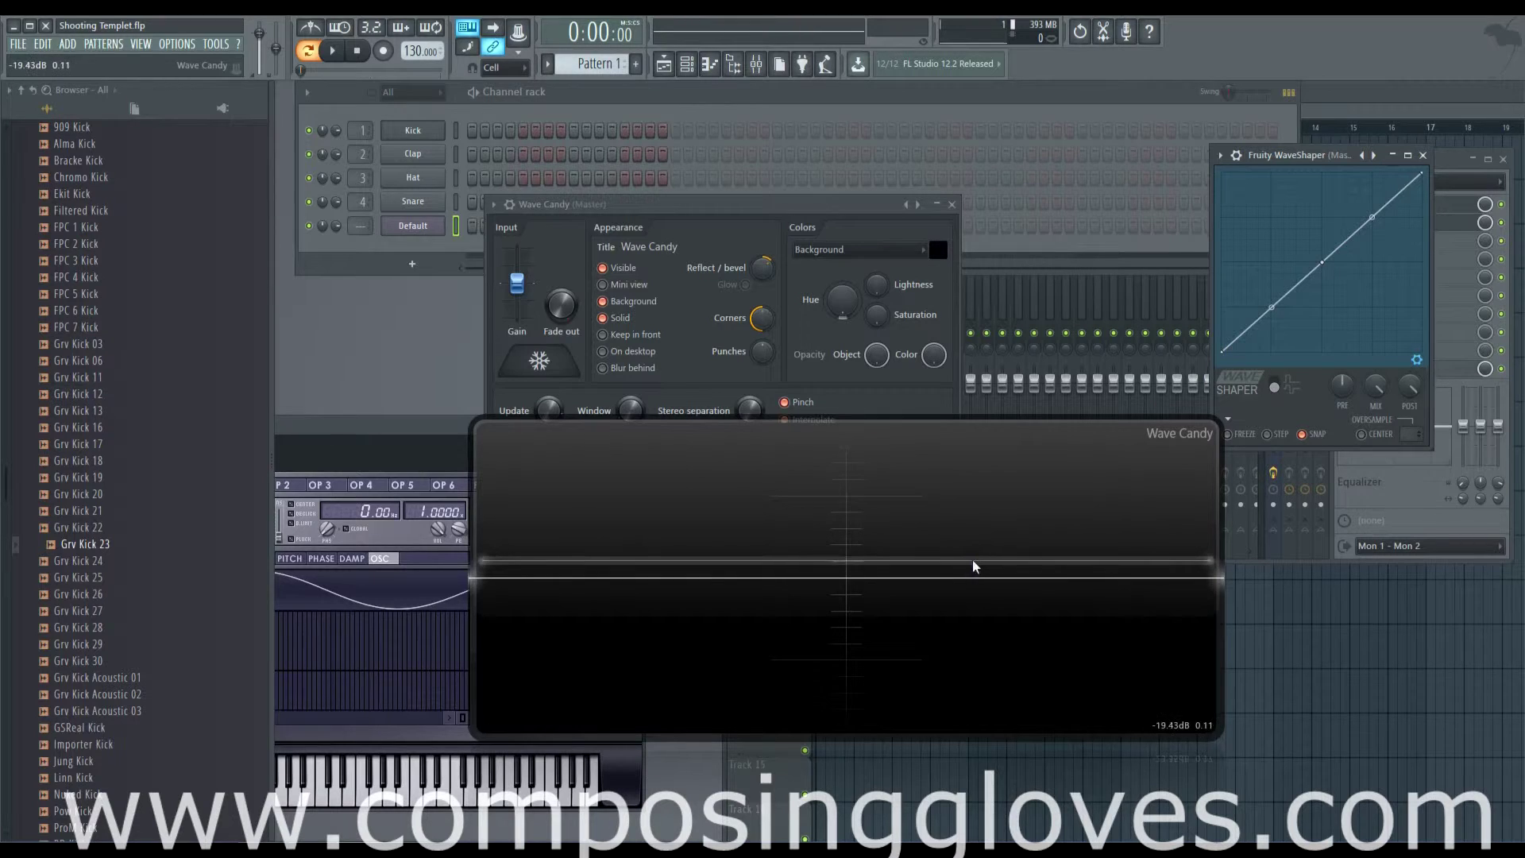